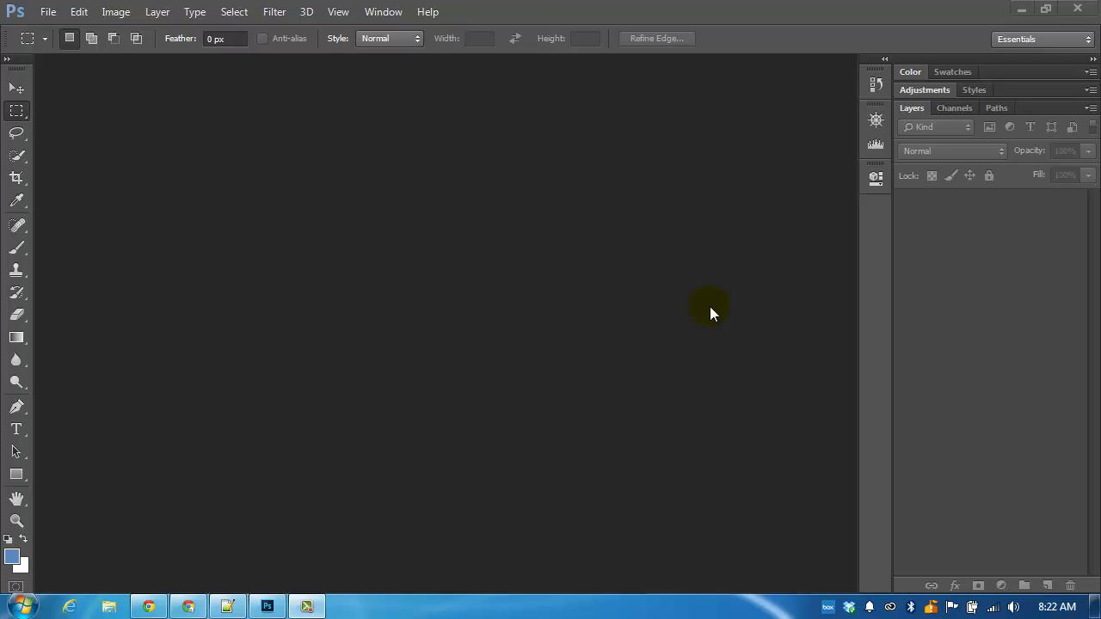
Open the image artc1302_04denvercapitol.jpg from the exercise 04 folder.
{"action": "left_click", "coordinate": [46, 11]}
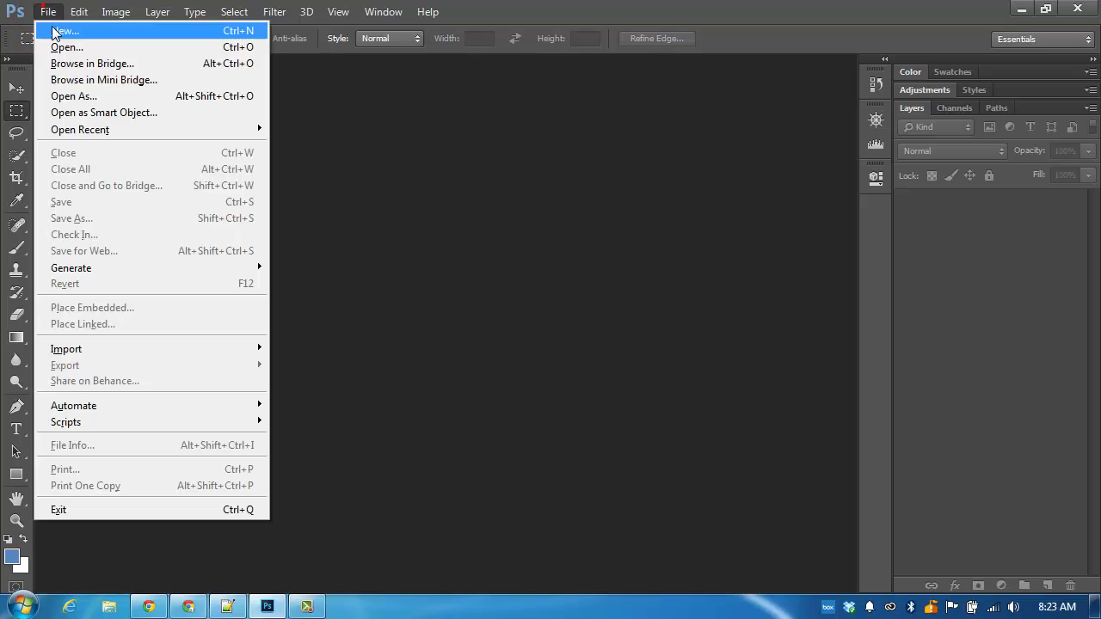
{"action": "left_click", "coordinate": [61, 42]}
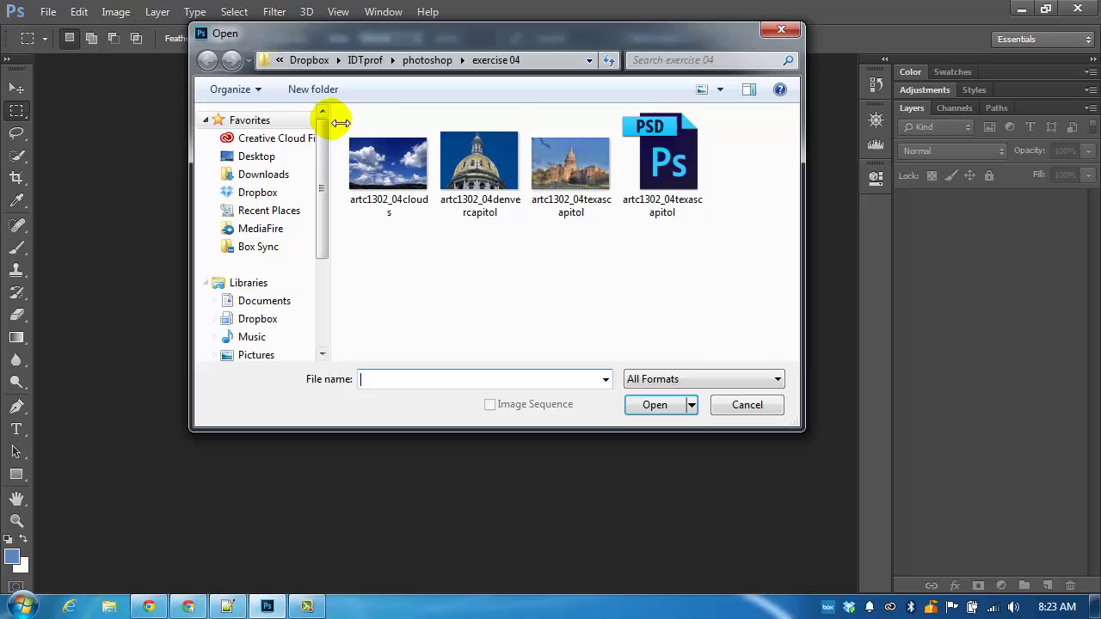
{"action": "double_click", "coordinate": [479, 169]}
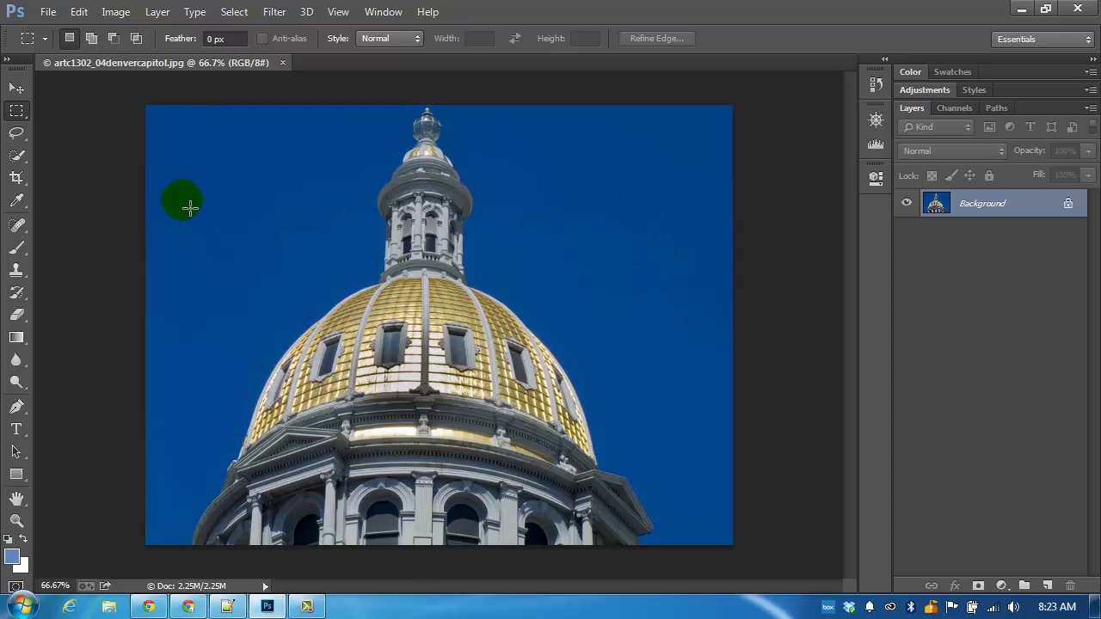
Select the blue sky on both sides of the capitol tower with the Quick Selection tool.
{"action": "key", "text": "v"}
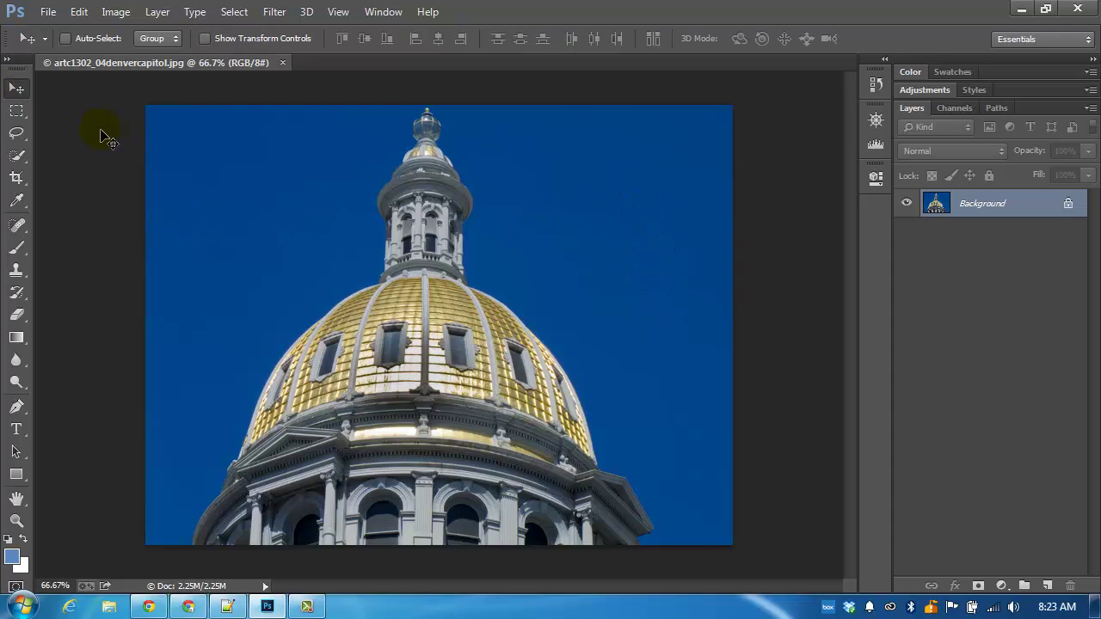
{"action": "left_click", "coordinate": [19, 160]}
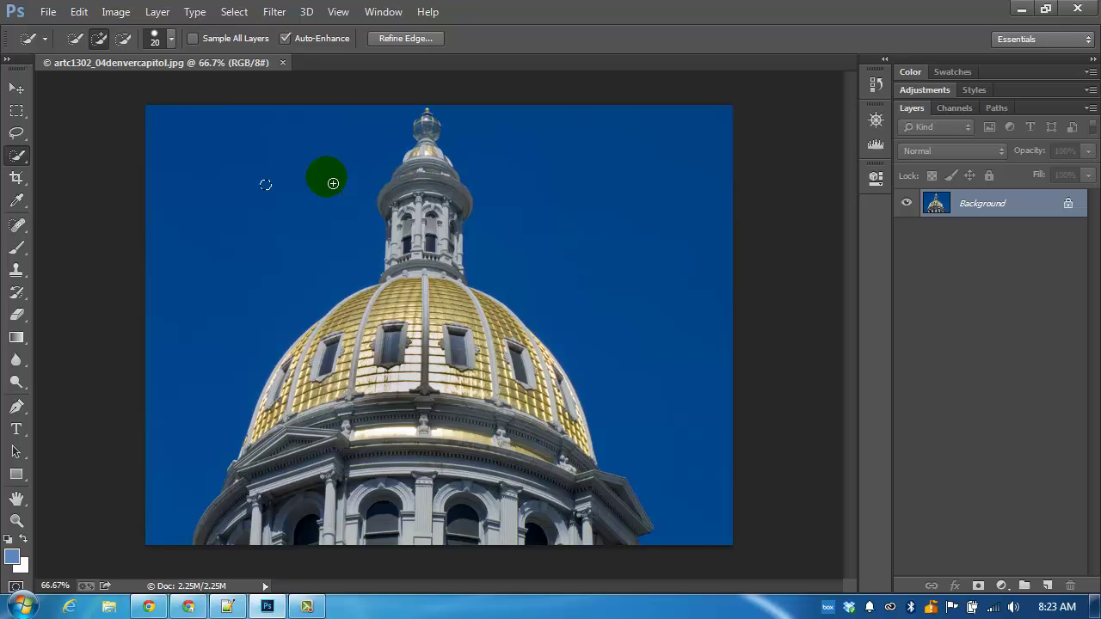
{"action": "left_click_drag", "start_coordinate": [333, 183], "coordinate": [318, 177]}
{"action": "left_click", "coordinate": [616, 167]}
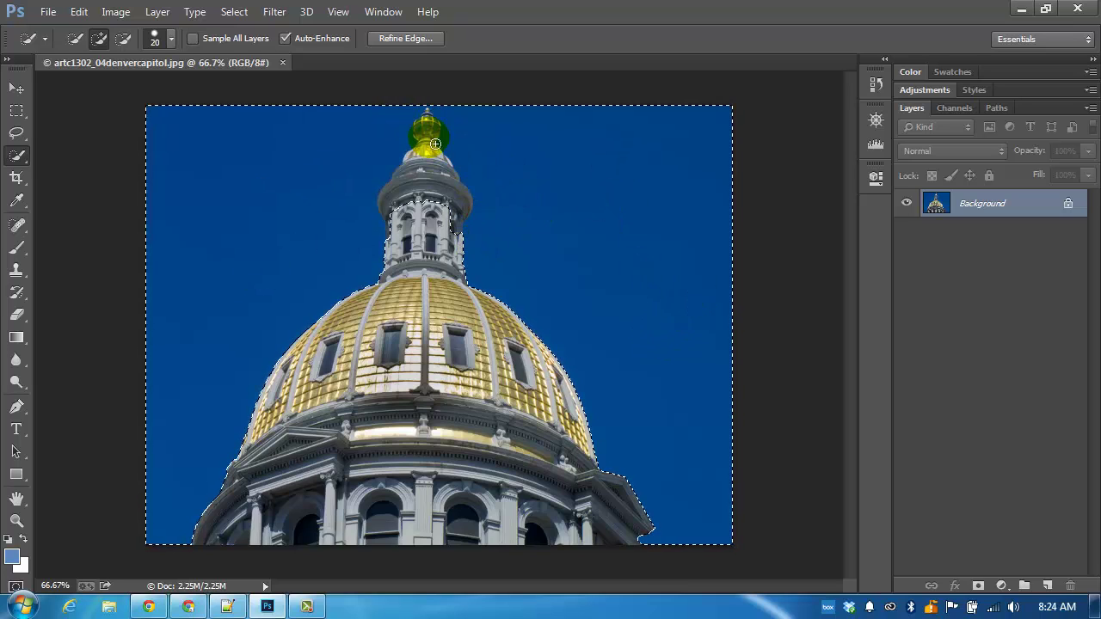
Reduce the Quick Selection brush size to 11 and clear the current sky selection.
{"action": "left_click", "coordinate": [171, 38]}
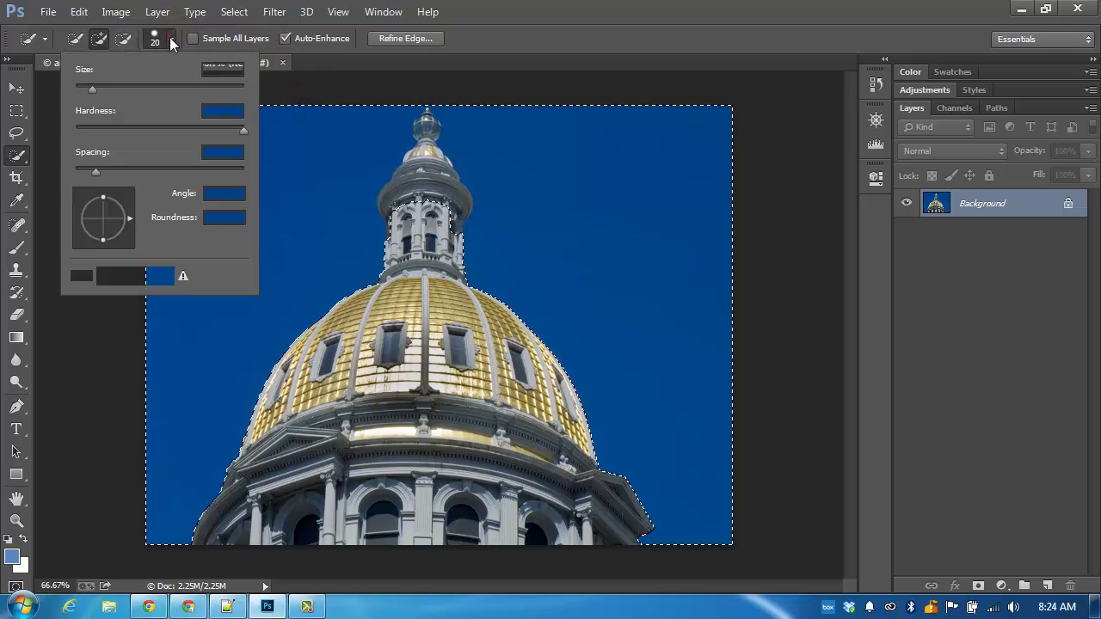
{"action": "left_click_drag", "start_coordinate": [92, 88], "coordinate": [84, 89]}
{"action": "left_click", "coordinate": [352, 147]}
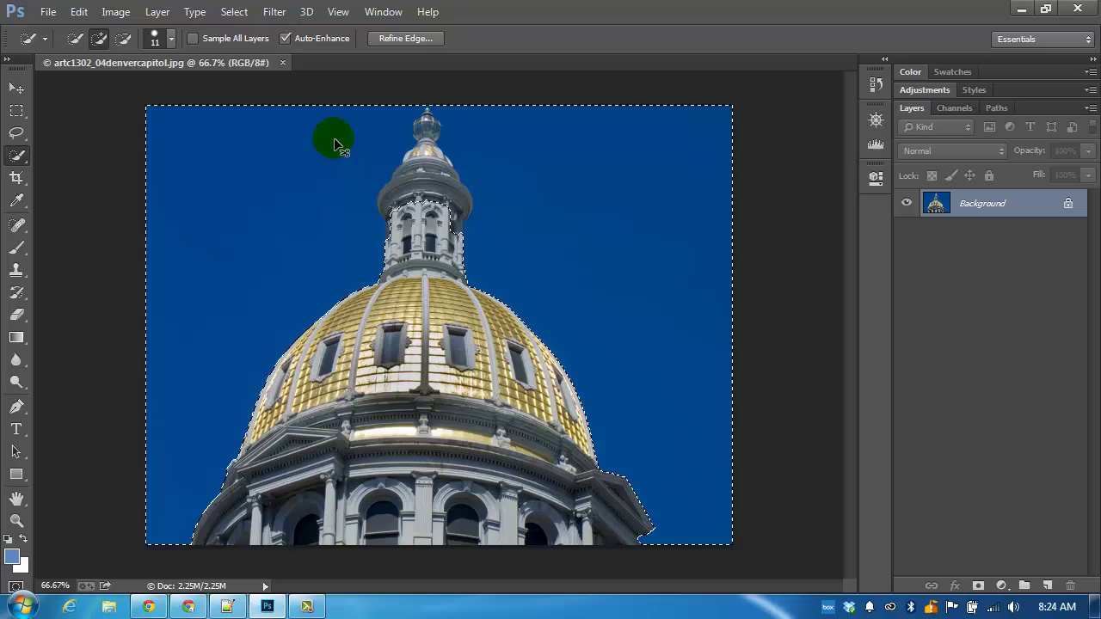
{"action": "key", "text": "ctrl+d"}
Try reselecting the sky on both sides of the tower with the smaller Quick Selection brush, and clear the selection.
{"action": "left_click", "coordinate": [328, 148]}
{"action": "left_click", "coordinate": [484, 152]}
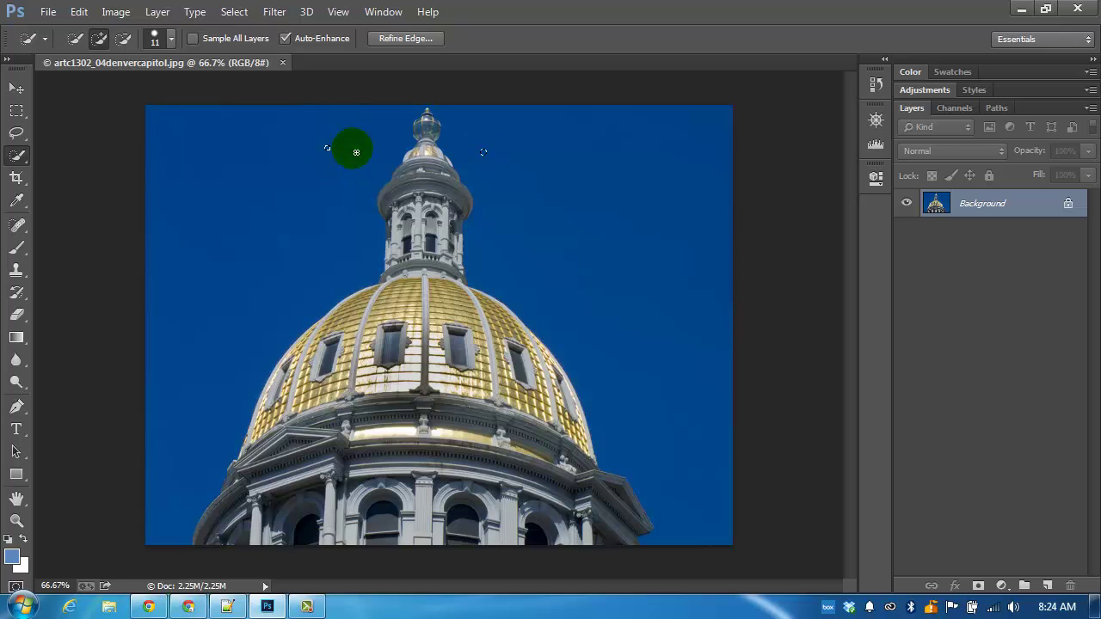
{"action": "left_click_drag", "start_coordinate": [355, 150], "coordinate": [329, 228]}
{"action": "mouse_move", "coordinate": [578, 182]}
{"action": "left_mouse_down"}
{"action": "mouse_move", "coordinate": [549, 127]}
{"action": "mouse_move", "coordinate": [577, 250]}
{"action": "left_mouse_up"}
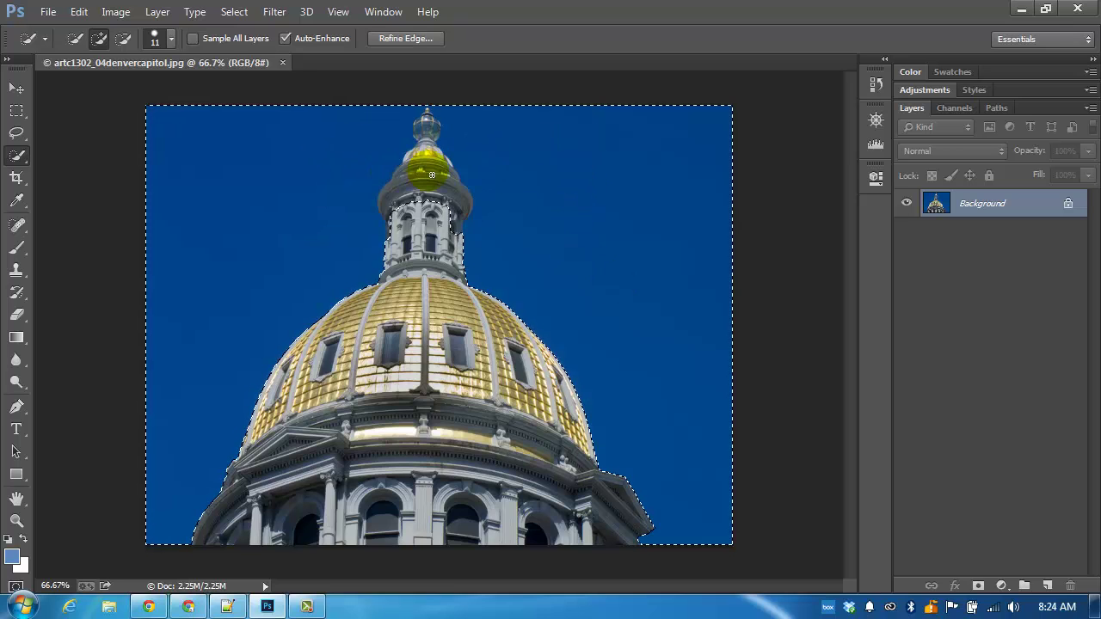
{"action": "left_click", "coordinate": [15, 112]}
{"action": "left_click_drag", "start_coordinate": [71, 114], "coordinate": [71, 116]}
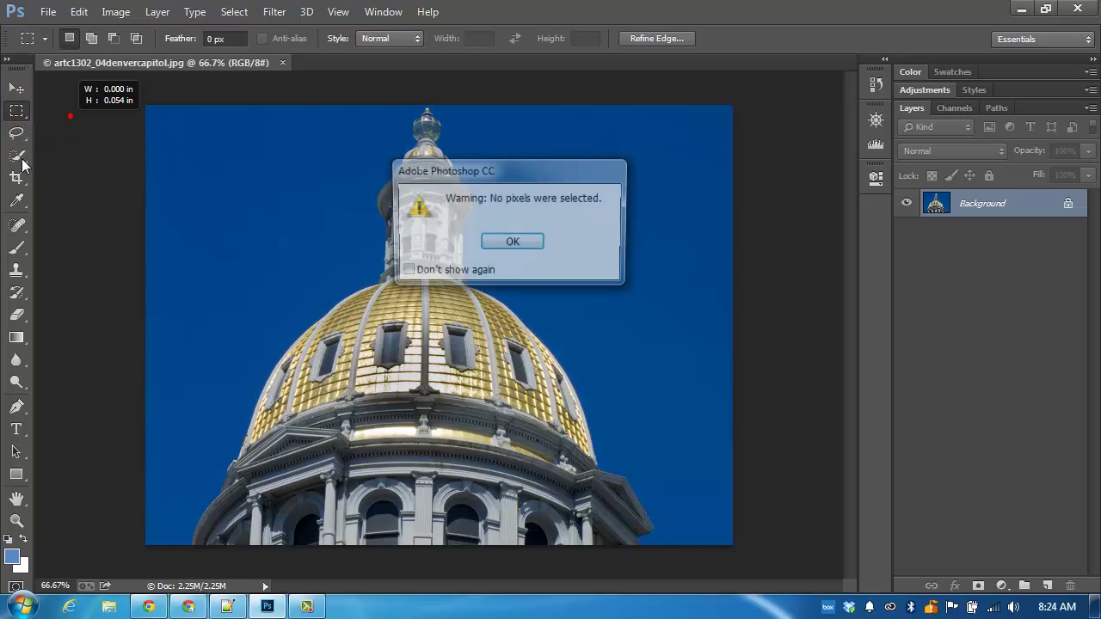
{"action": "left_click", "coordinate": [516, 239]}
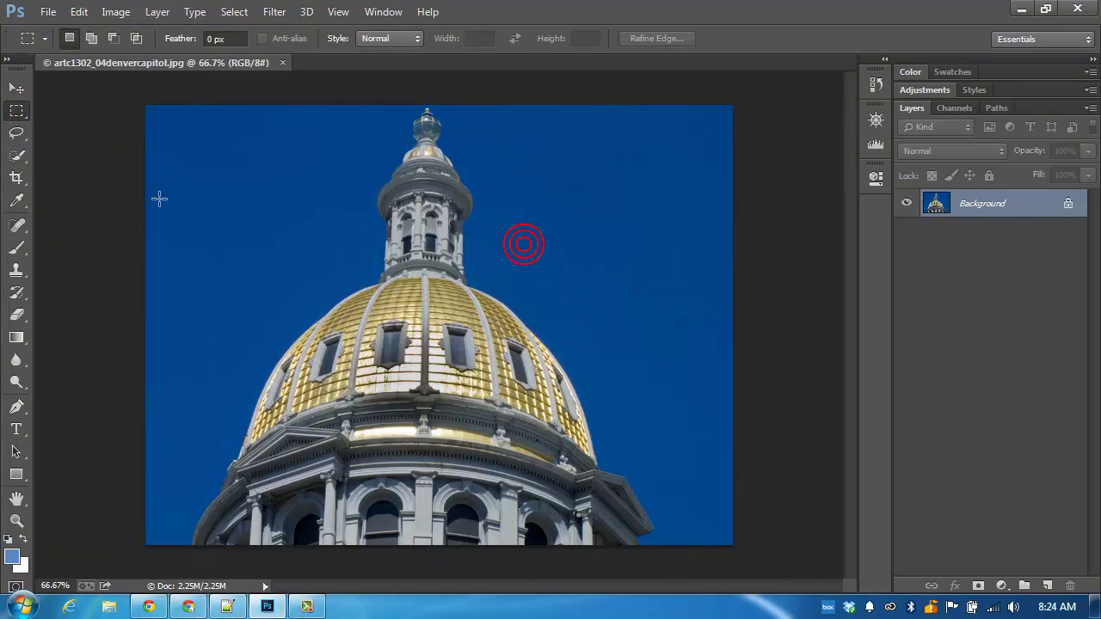
Try selecting the sky around the capitol with the Magic Wand at tolerance 20, and deselect it.
{"action": "left_click", "coordinate": [17, 154]}
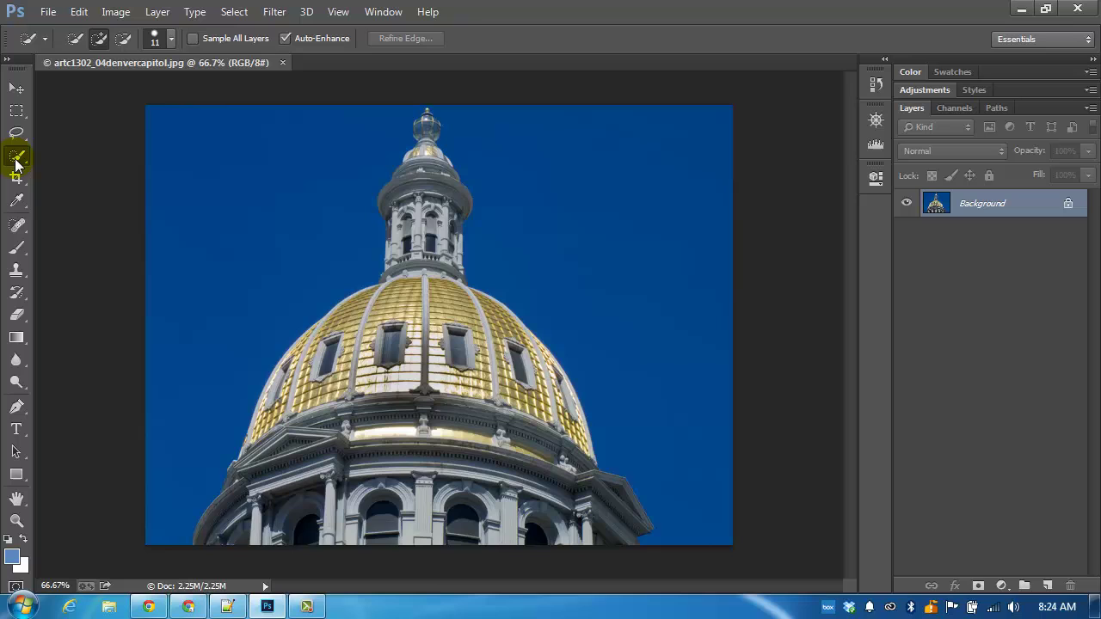
{"action": "left_click_drag", "start_coordinate": [17, 164], "coordinate": [74, 167]}
{"action": "left_click", "coordinate": [257, 164]}
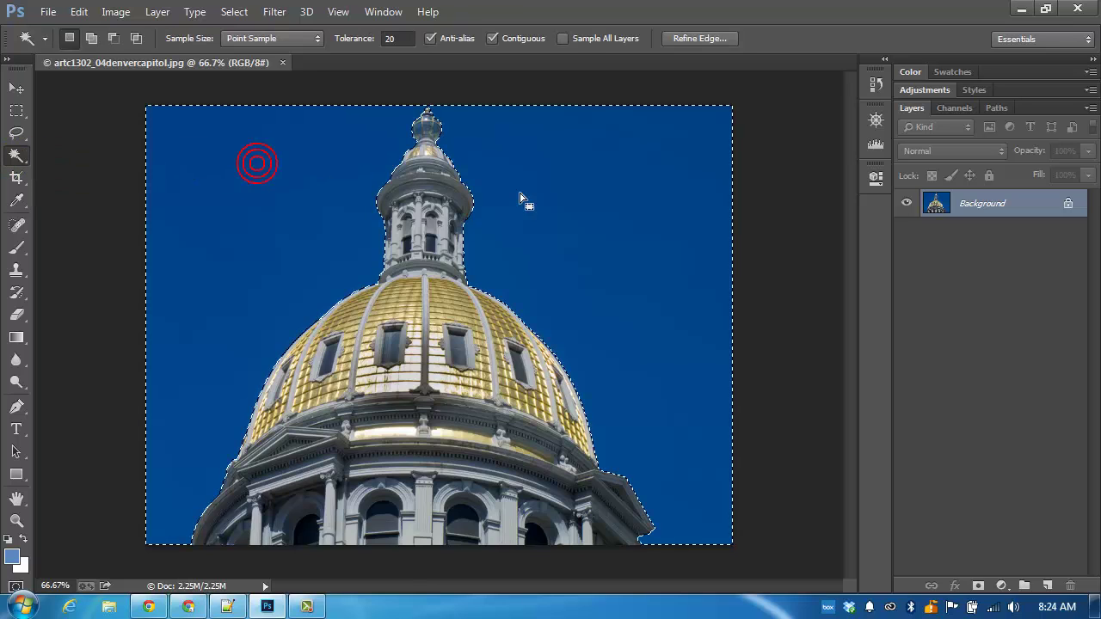
{"action": "left_click", "coordinate": [663, 275]}
{"action": "left_click", "coordinate": [526, 322]}
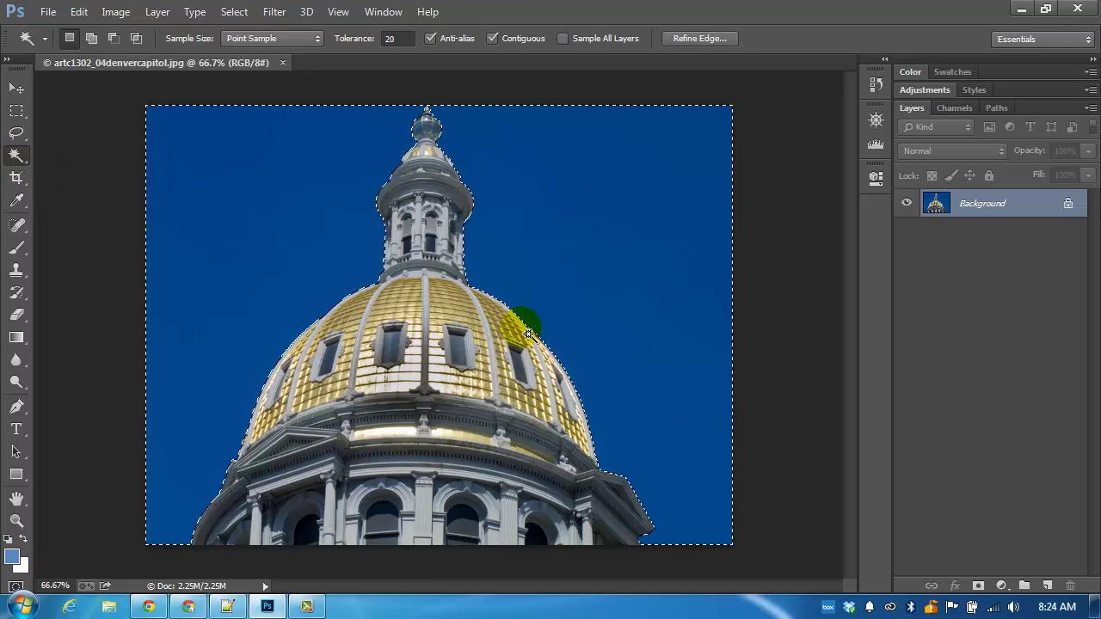
{"action": "left_click", "coordinate": [571, 180]}
{"action": "left_click", "coordinate": [188, 131]}
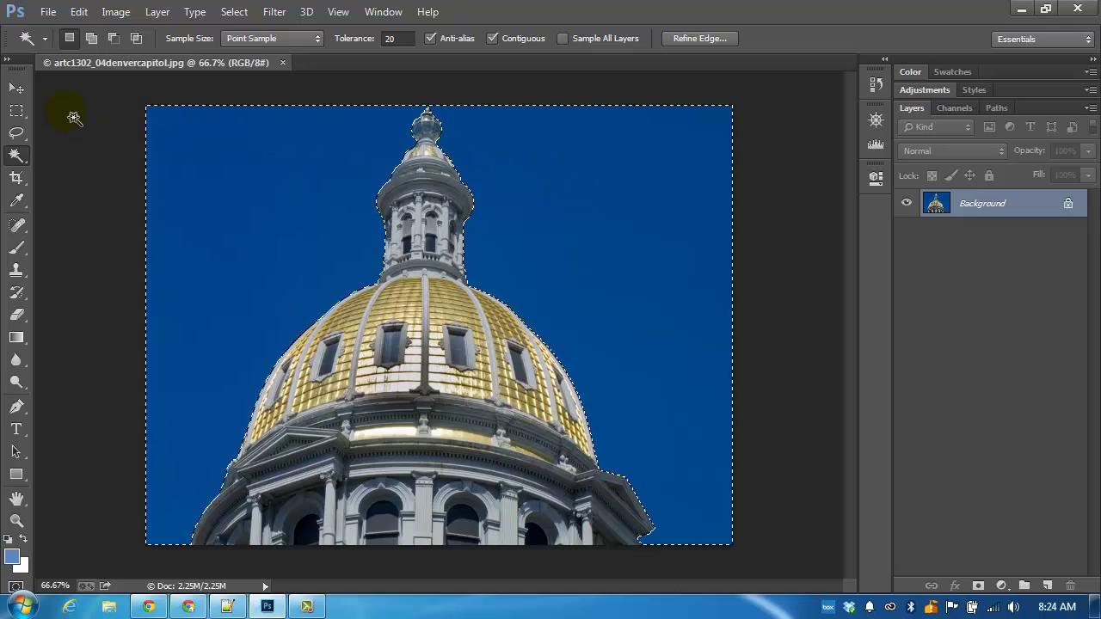
{"action": "left_click", "coordinate": [19, 114]}
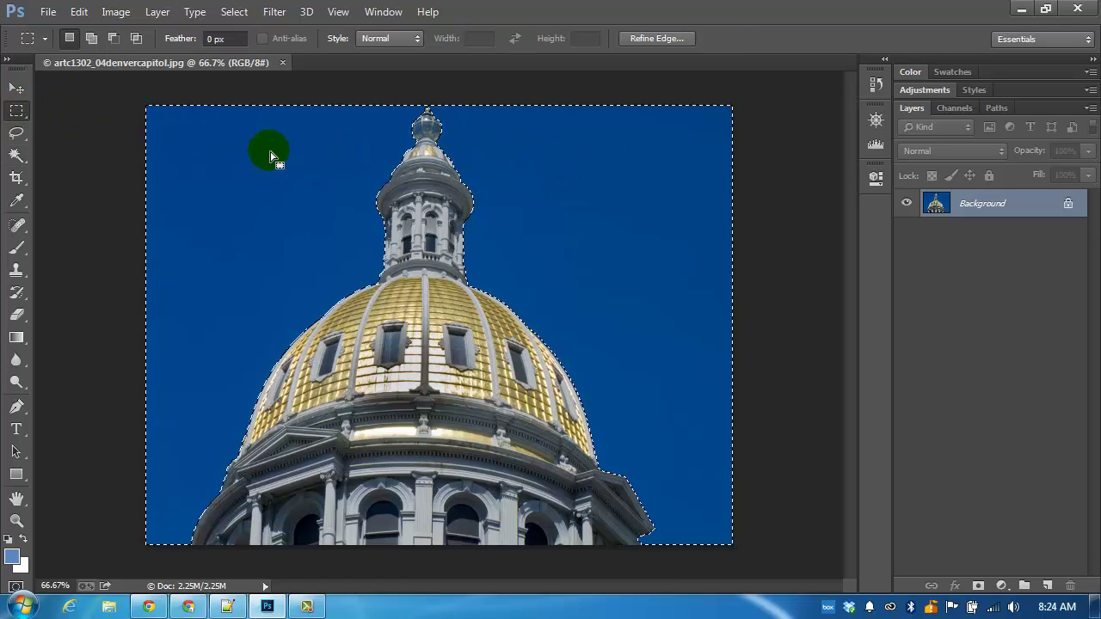
{"action": "left_click", "coordinate": [217, 100]}
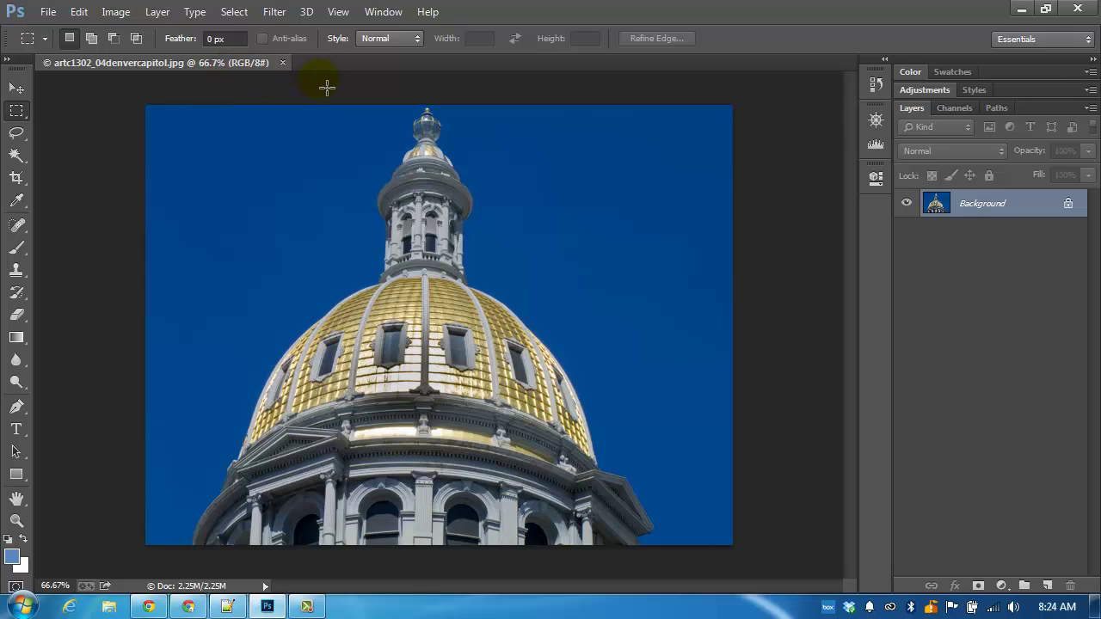
Start a Color Range selection with Sampled Colors and a Black Matte preview, and set Fuzziness to 52.
{"action": "left_click", "coordinate": [236, 12]}
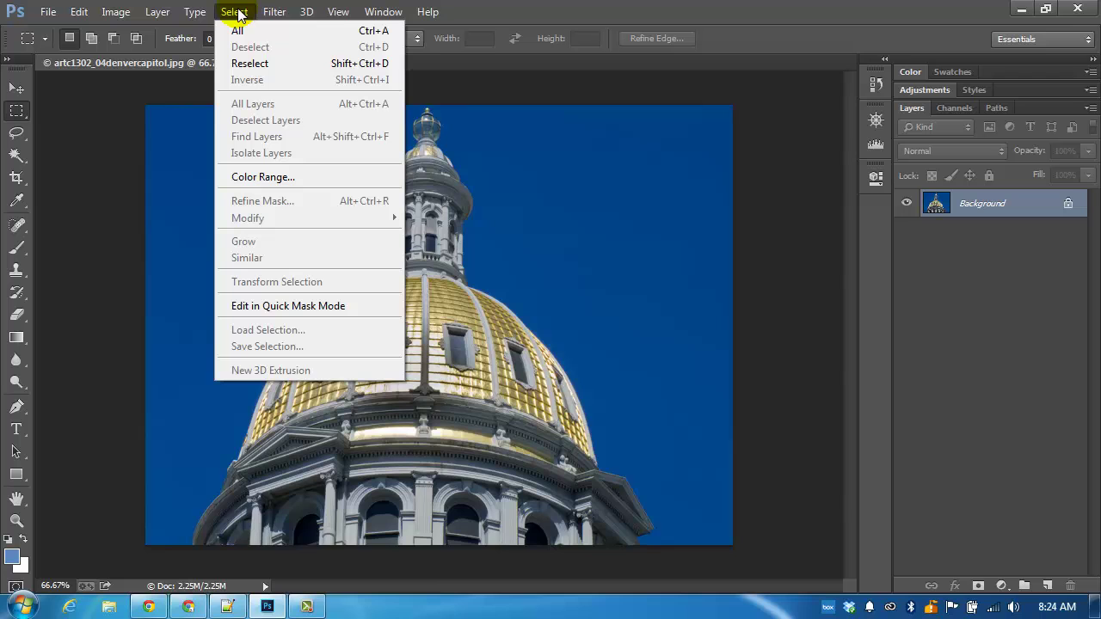
{"action": "left_click", "coordinate": [284, 176]}
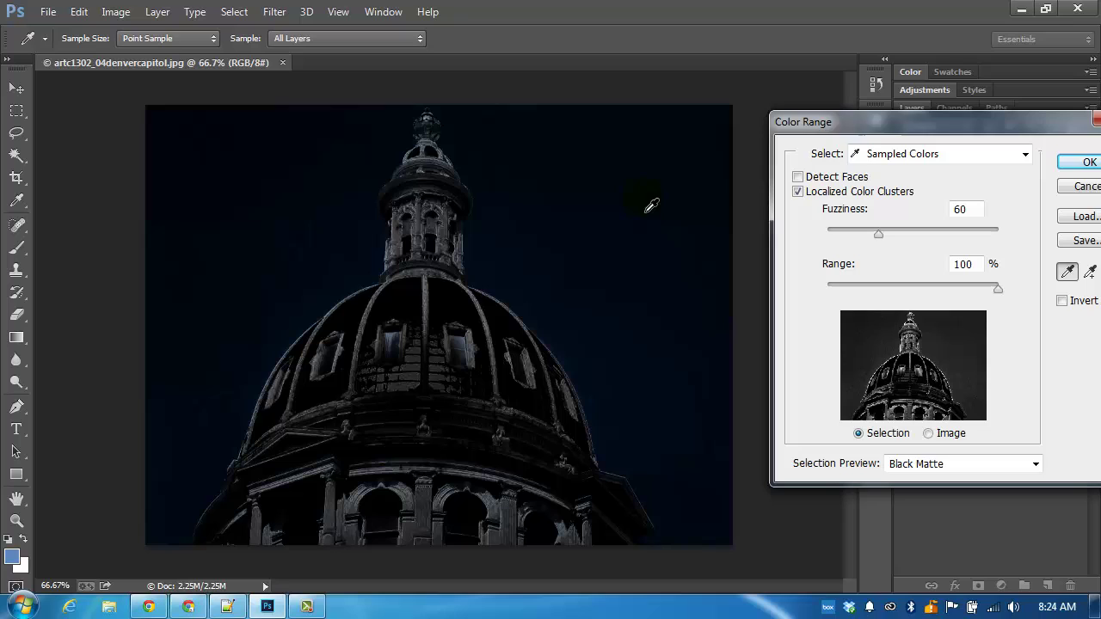
{"action": "left_click_drag", "start_coordinate": [956, 114], "coordinate": [826, 118]}
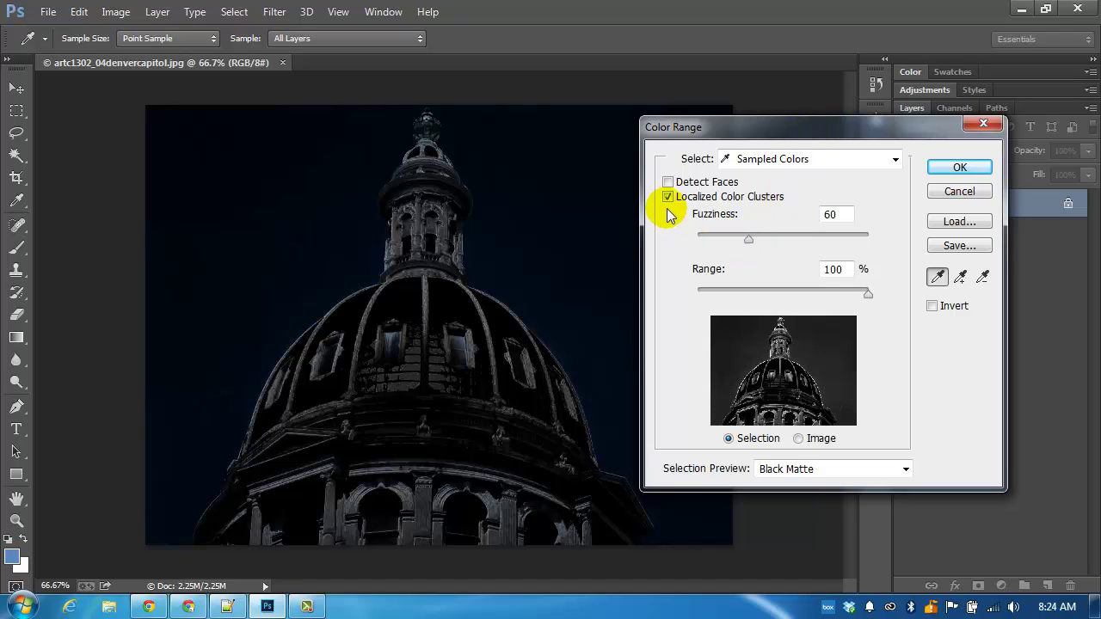
{"action": "left_click", "coordinate": [856, 470]}
{"action": "left_click", "coordinate": [853, 467]}
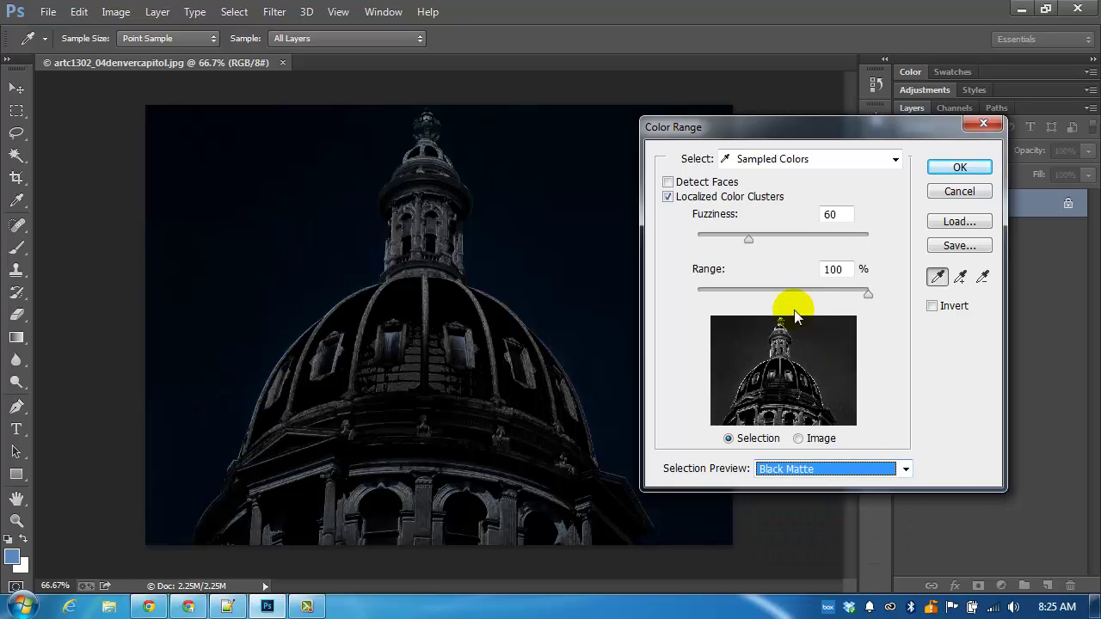
{"action": "left_click_drag", "start_coordinate": [748, 245], "coordinate": [742, 247]}
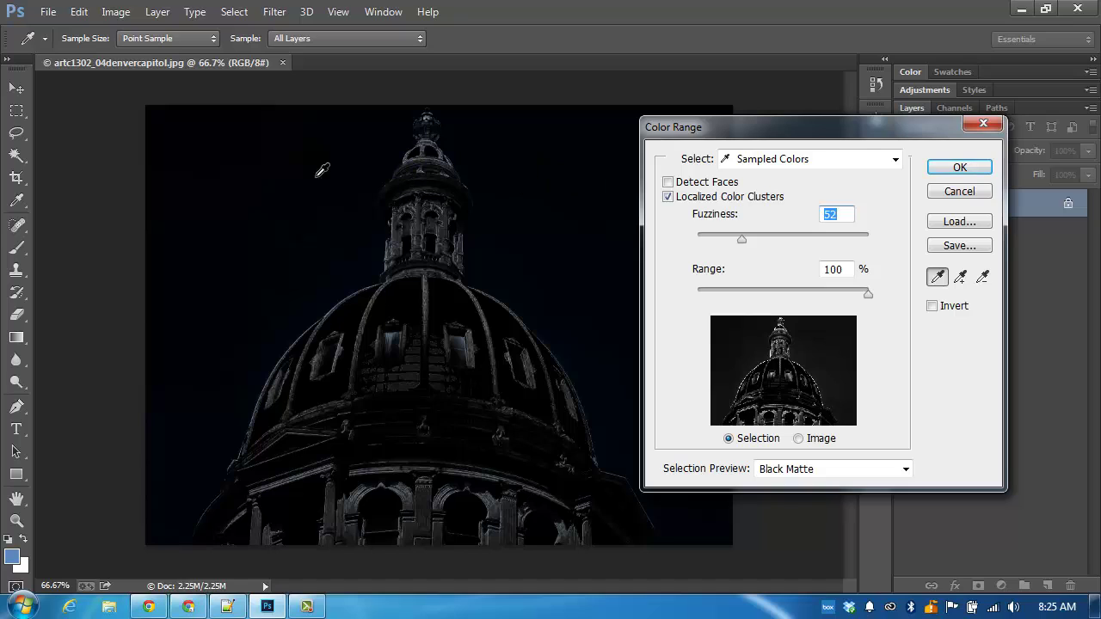
Sample the blue at the sky's upper-left corner and add further sky shades on both sides of the dome to the range.
{"action": "left_click", "coordinate": [158, 111]}
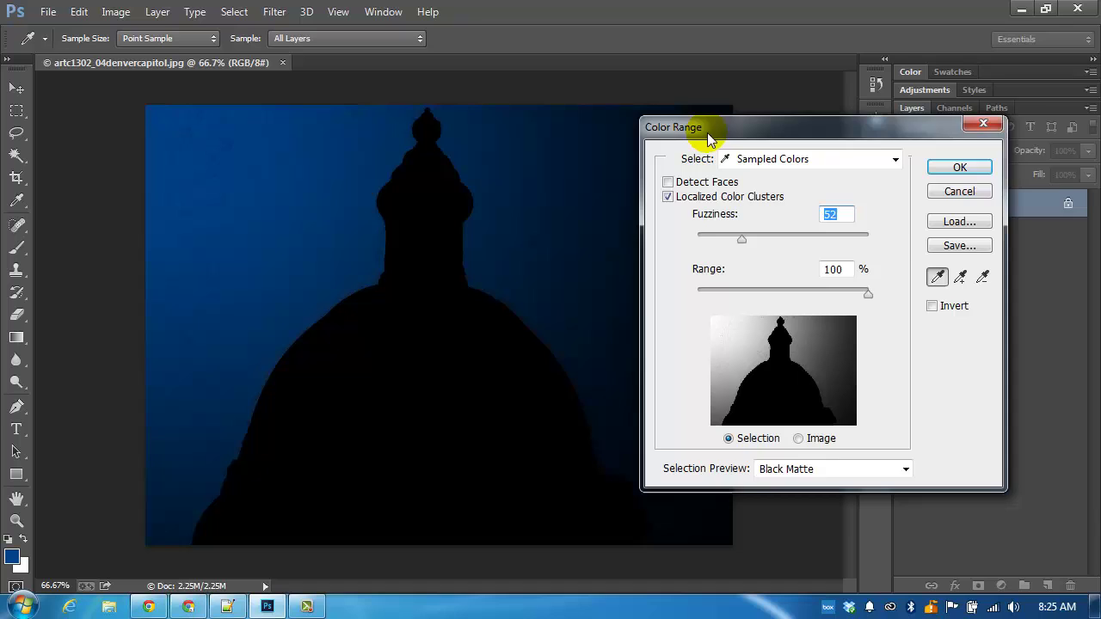
{"action": "left_click_drag", "start_coordinate": [707, 133], "coordinate": [787, 132]}
{"action": "left_click", "coordinate": [684, 140], "text": "shift"}
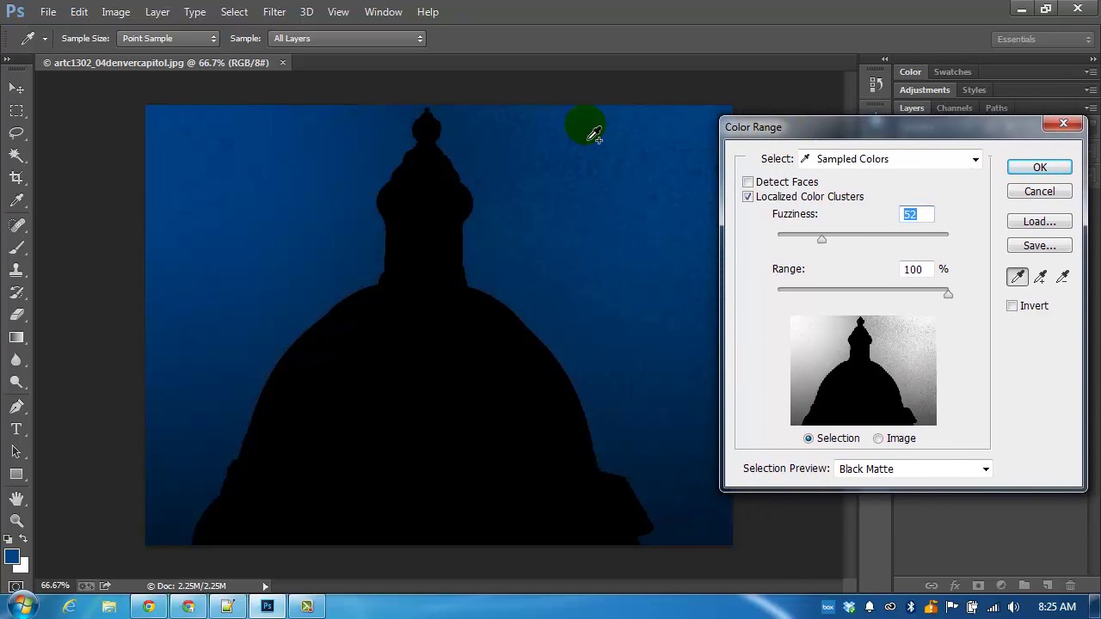
{"action": "left_click", "coordinate": [505, 137], "text": "shift"}
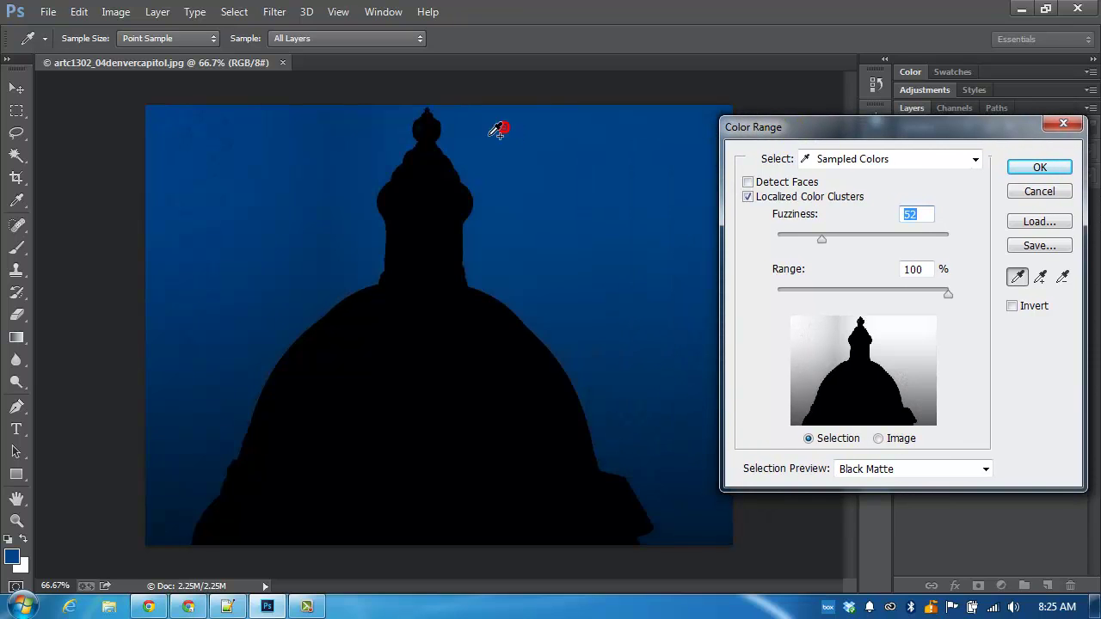
{"action": "left_click", "coordinate": [688, 506], "text": "shift"}
{"action": "left_click", "coordinate": [601, 388], "text": "shift"}
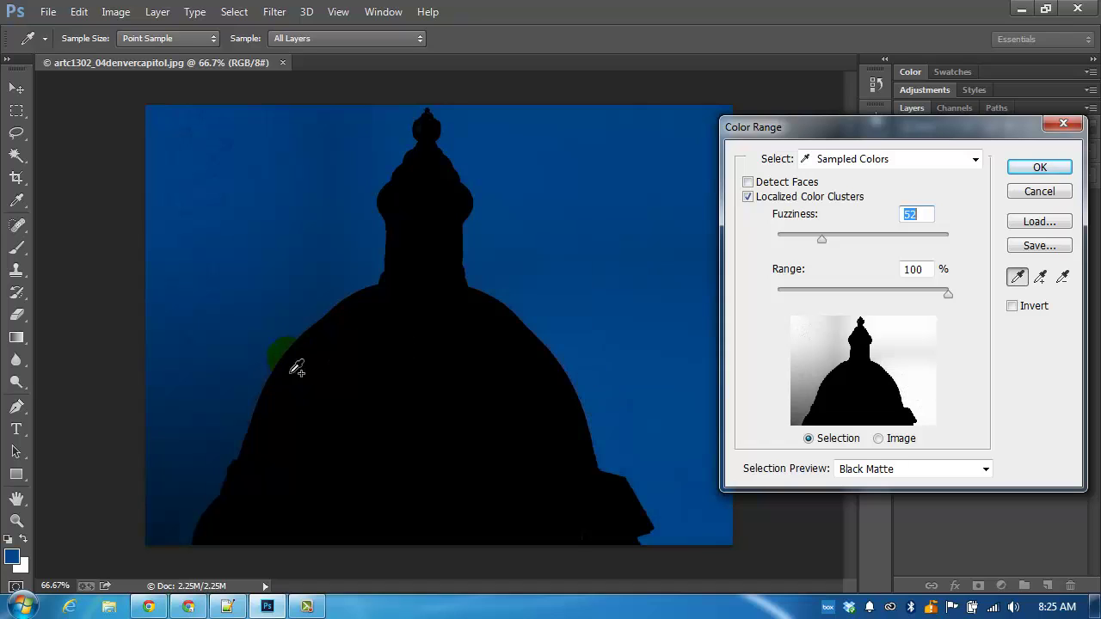
{"action": "left_click_drag", "start_coordinate": [297, 368], "coordinate": [215, 379]}
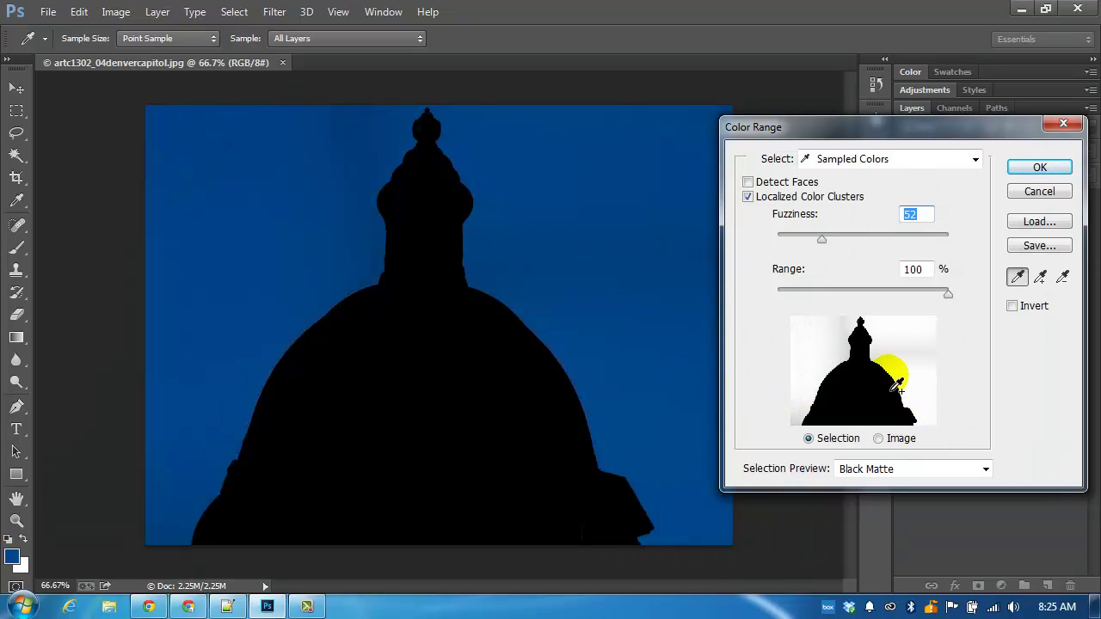
{"action": "left_click_drag", "start_coordinate": [613, 303], "coordinate": [228, 405]}
{"action": "left_click_drag", "start_coordinate": [663, 509], "coordinate": [685, 536]}
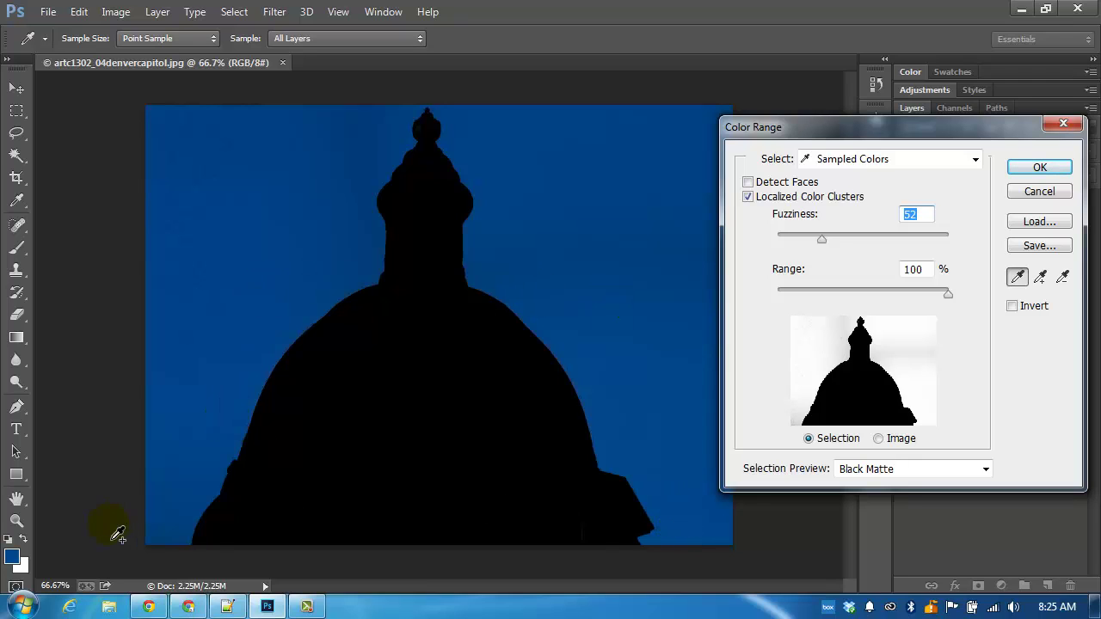
{"action": "left_click", "coordinate": [161, 517], "text": "shift"}
{"action": "left_click", "coordinate": [231, 211]}
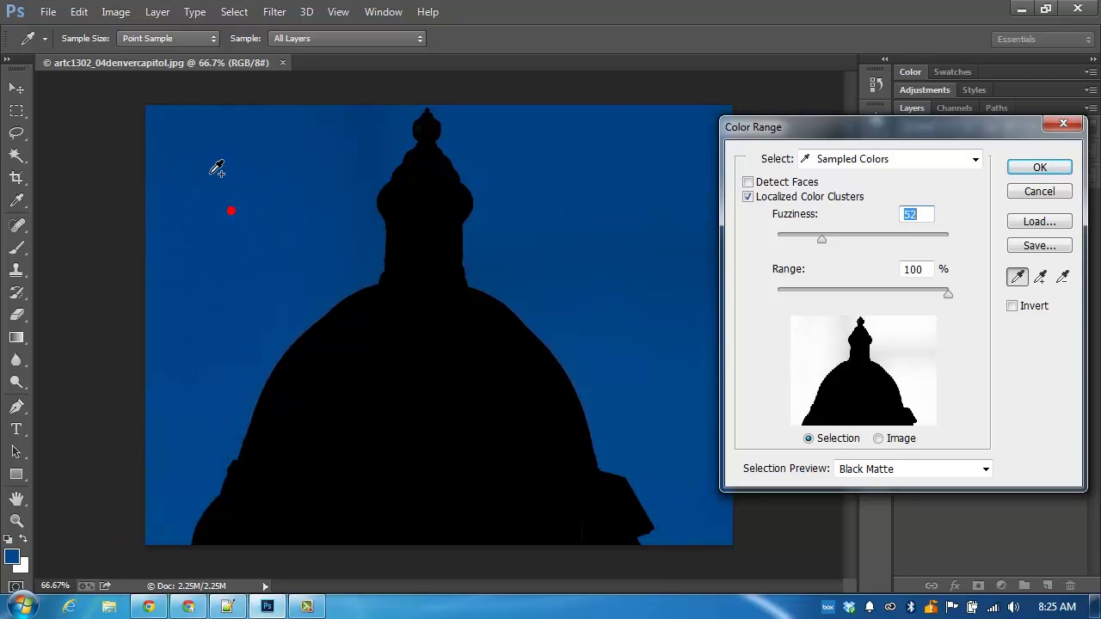
{"action": "left_click", "coordinate": [613, 191]}
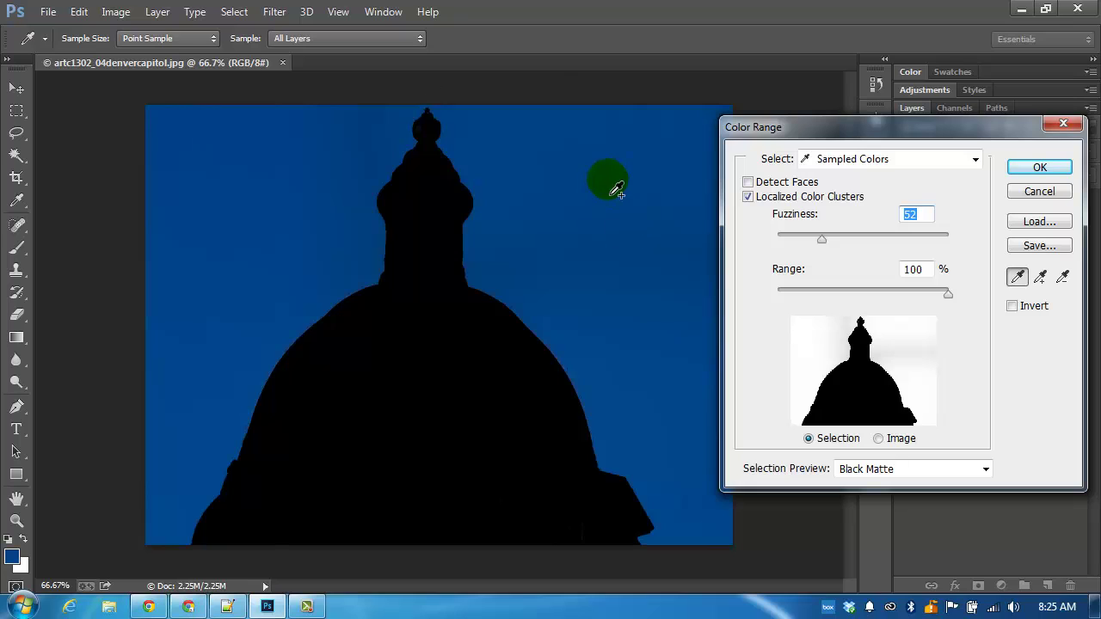
{"action": "mouse_move", "coordinate": [616, 189]}
{"action": "left_mouse_down"}
{"action": "mouse_move", "coordinate": [624, 151]}
{"action": "mouse_move", "coordinate": [670, 292]}
{"action": "mouse_move", "coordinate": [710, 343]}
{"action": "mouse_move", "coordinate": [721, 339]}
{"action": "left_mouse_up"}
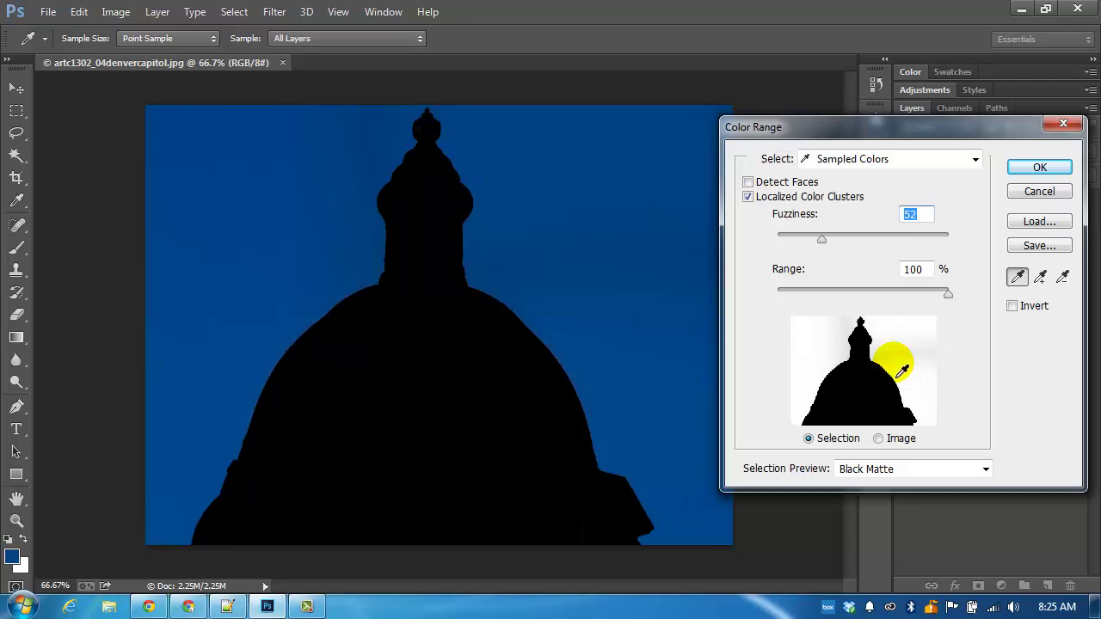
Check the original image in the Color Range thumbnail, restore the selection view, and invert the range to target the capitol.
{"action": "left_click", "coordinate": [879, 440]}
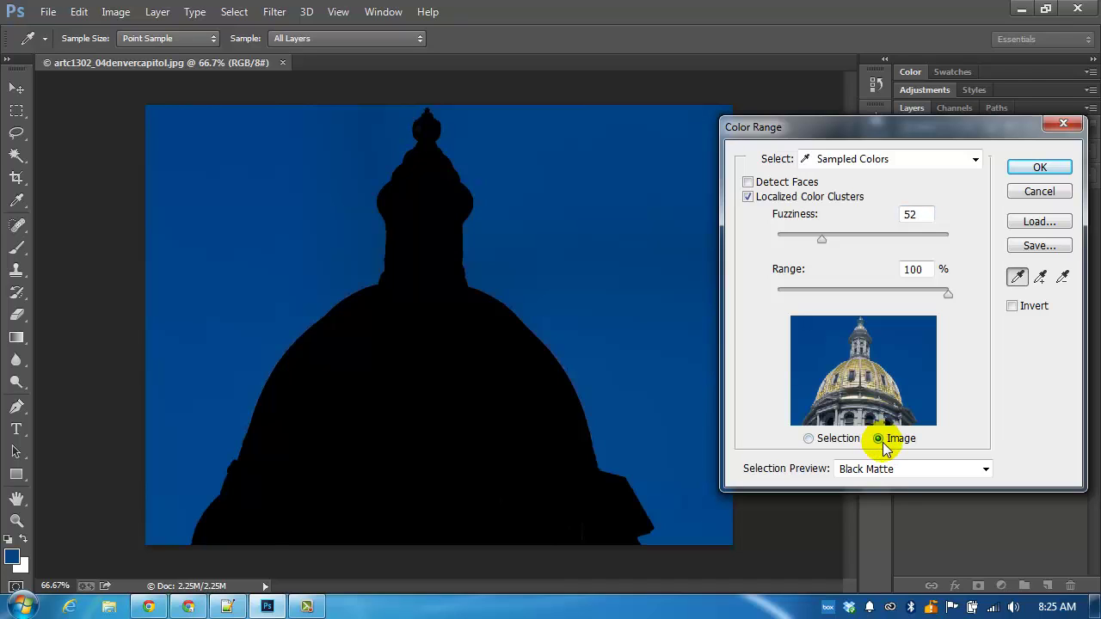
{"action": "left_click", "coordinate": [810, 440]}
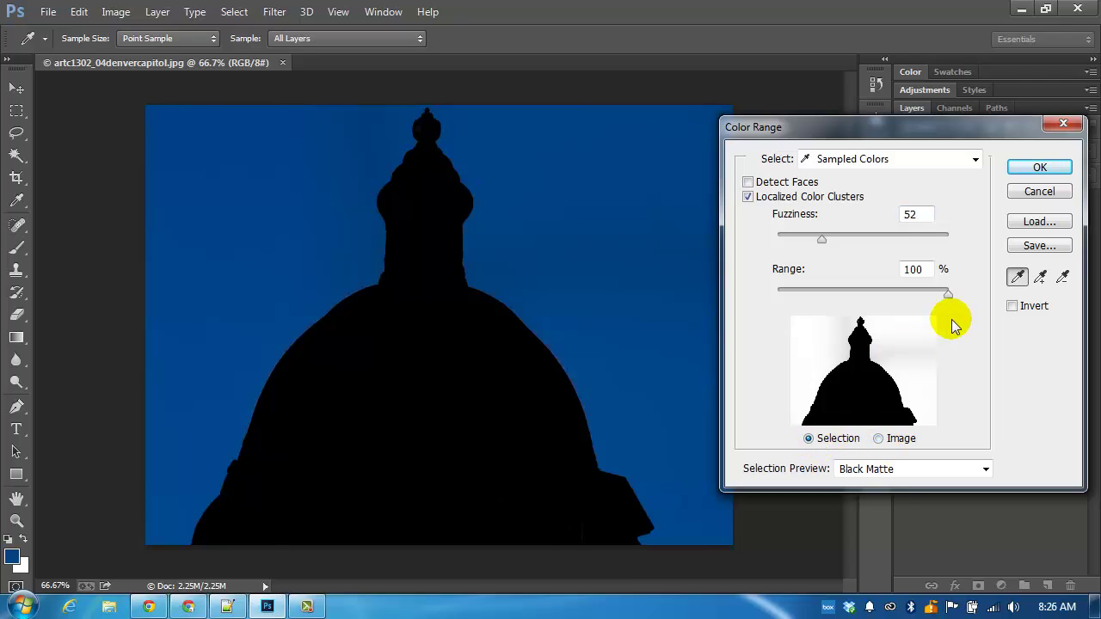
{"action": "left_click", "coordinate": [1014, 307]}
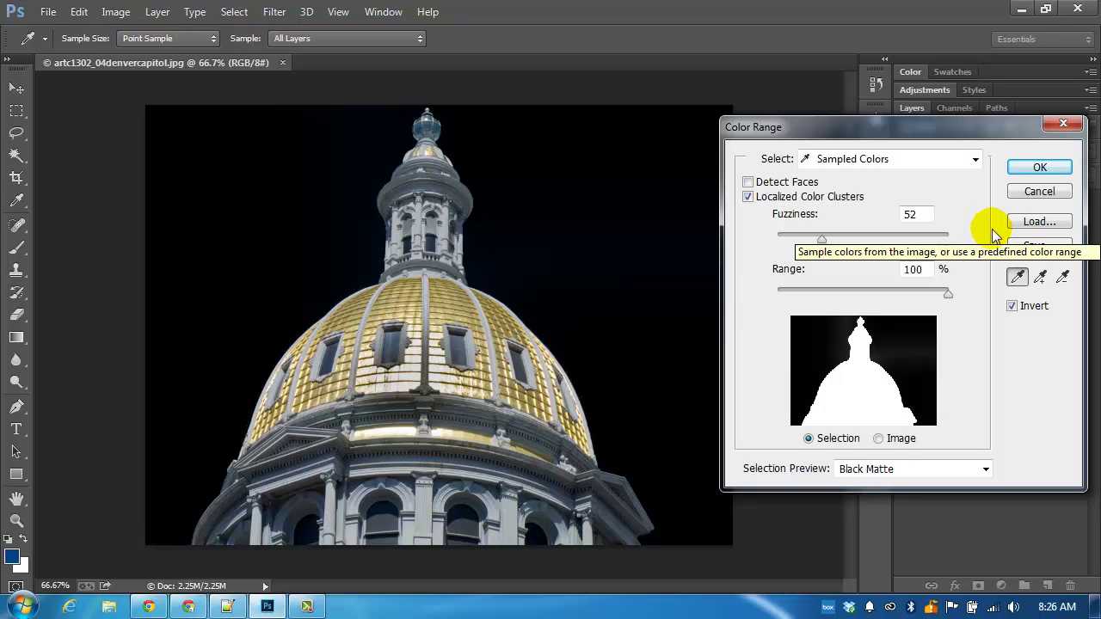
Accept the inverted Color Range selection of the capitol and open the artc1302_04clouds image.
{"action": "left_click", "coordinate": [1046, 166]}
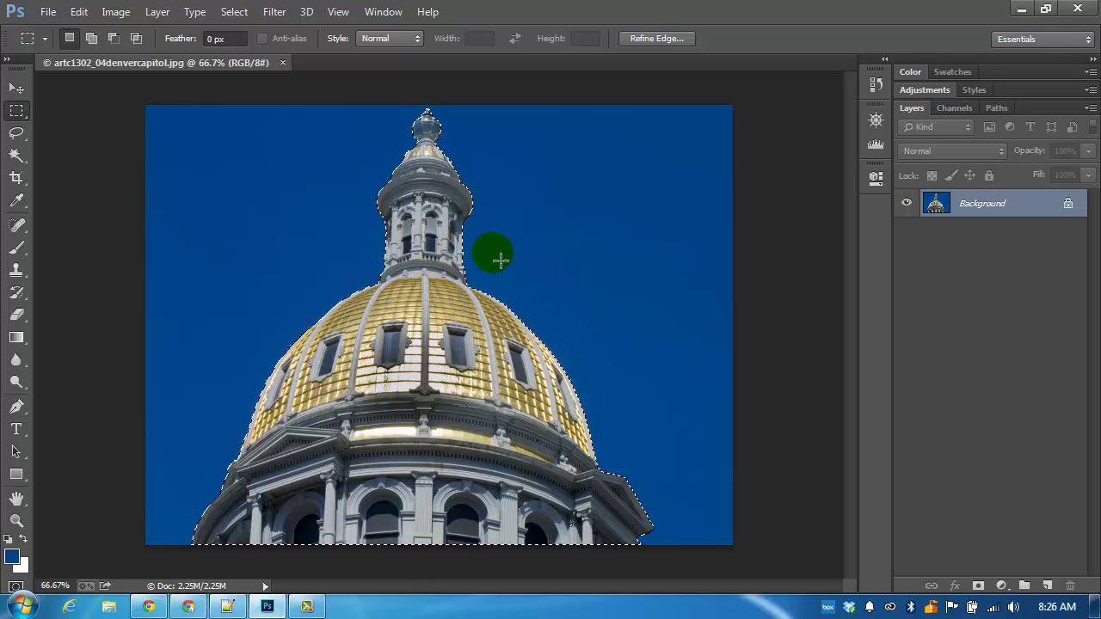
{"action": "left_click", "coordinate": [47, 12]}
{"action": "left_click", "coordinate": [69, 47]}
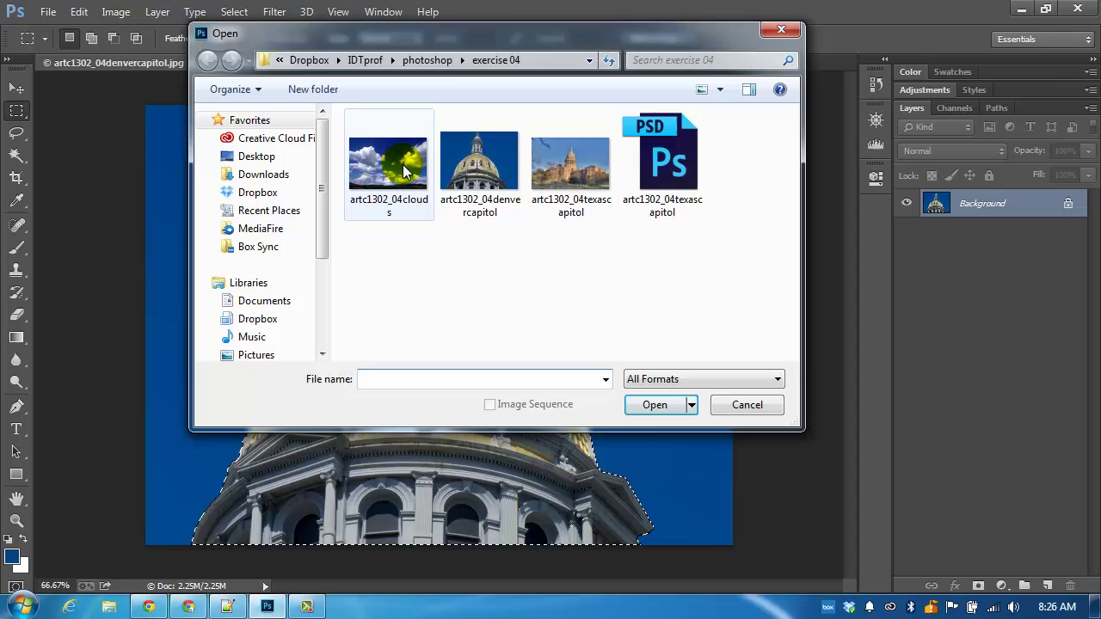
{"action": "left_click", "coordinate": [387, 170]}
{"action": "left_click", "coordinate": [638, 405]}
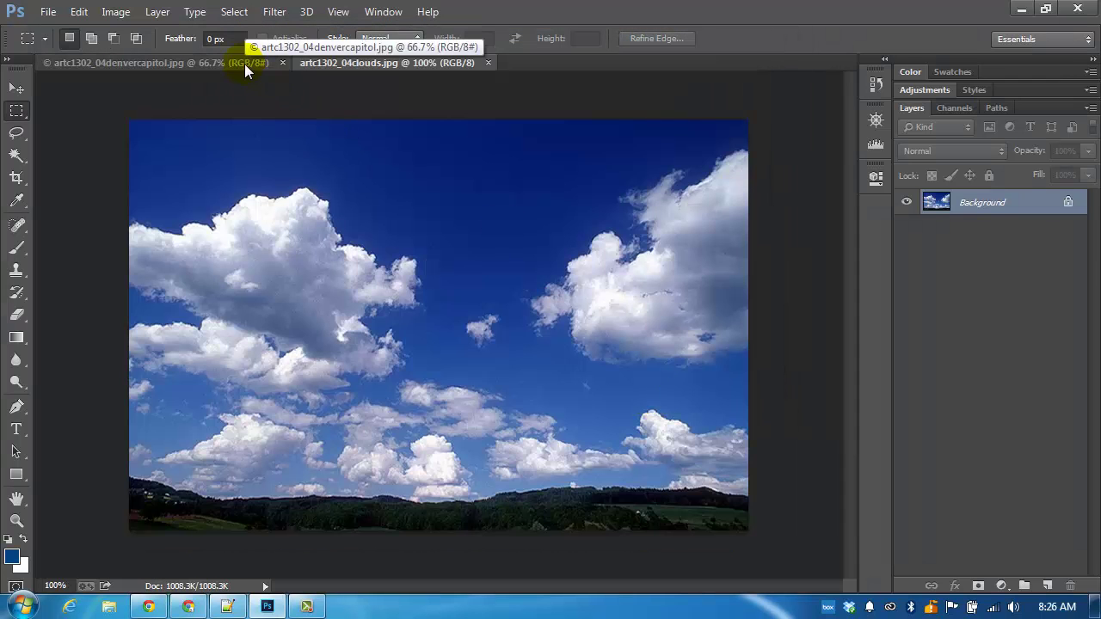
Copy the selected Denver capitol into the clouds image and position it slightly right of centre, resting on the bottom edge.
{"action": "left_click", "coordinate": [245, 64]}
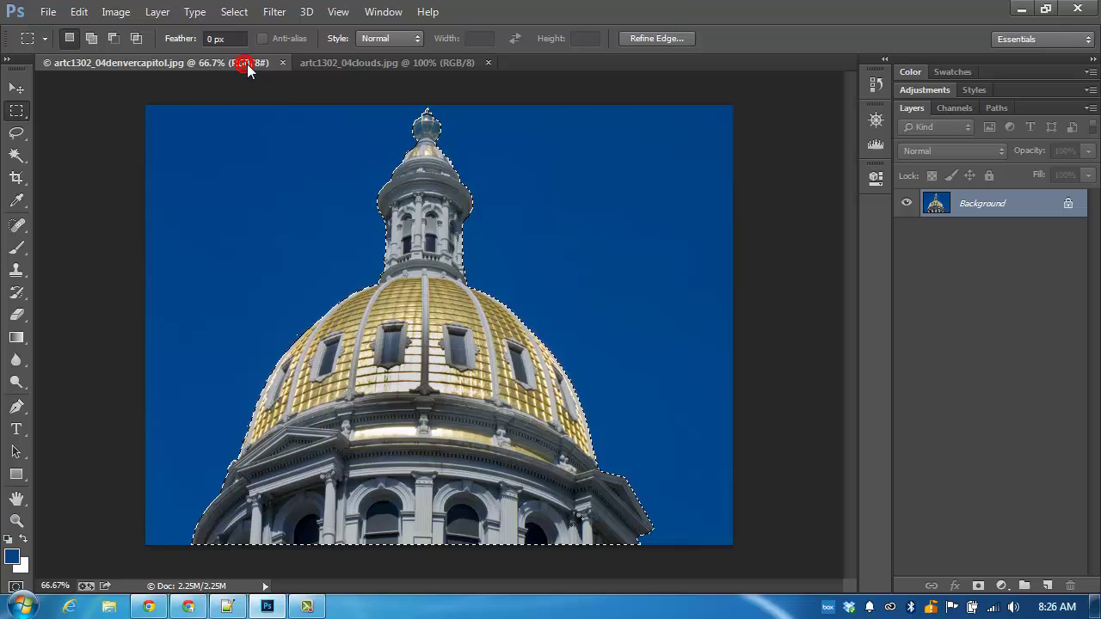
{"action": "left_click", "coordinate": [78, 12]}
{"action": "left_click", "coordinate": [134, 120]}
{"action": "left_click", "coordinate": [329, 62]}
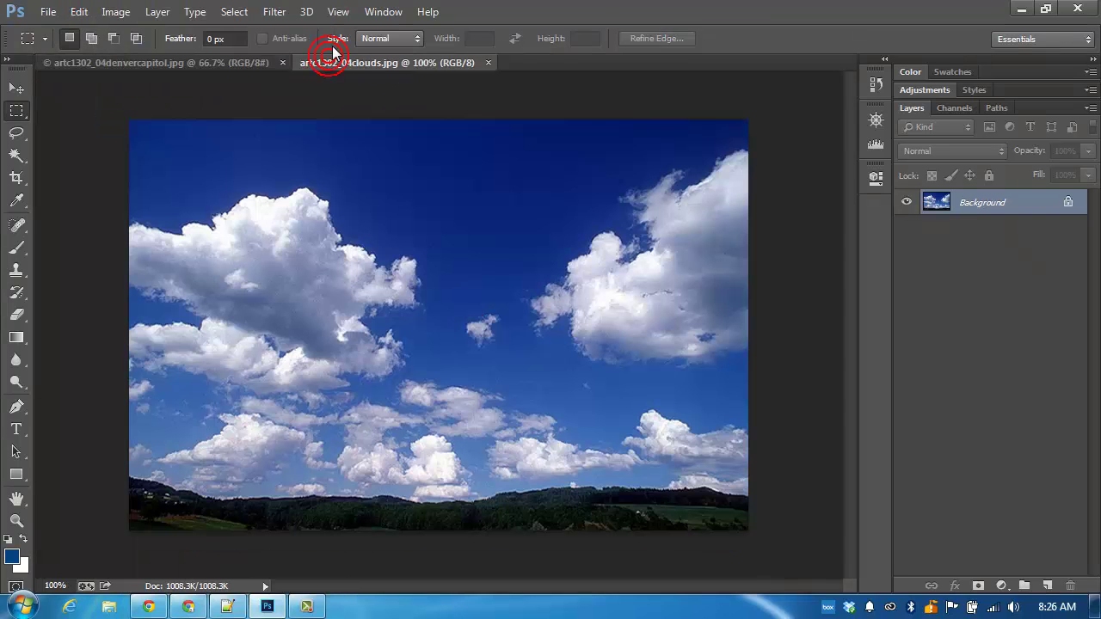
{"action": "key", "text": "v"}
{"action": "left_click", "coordinate": [79, 12]}
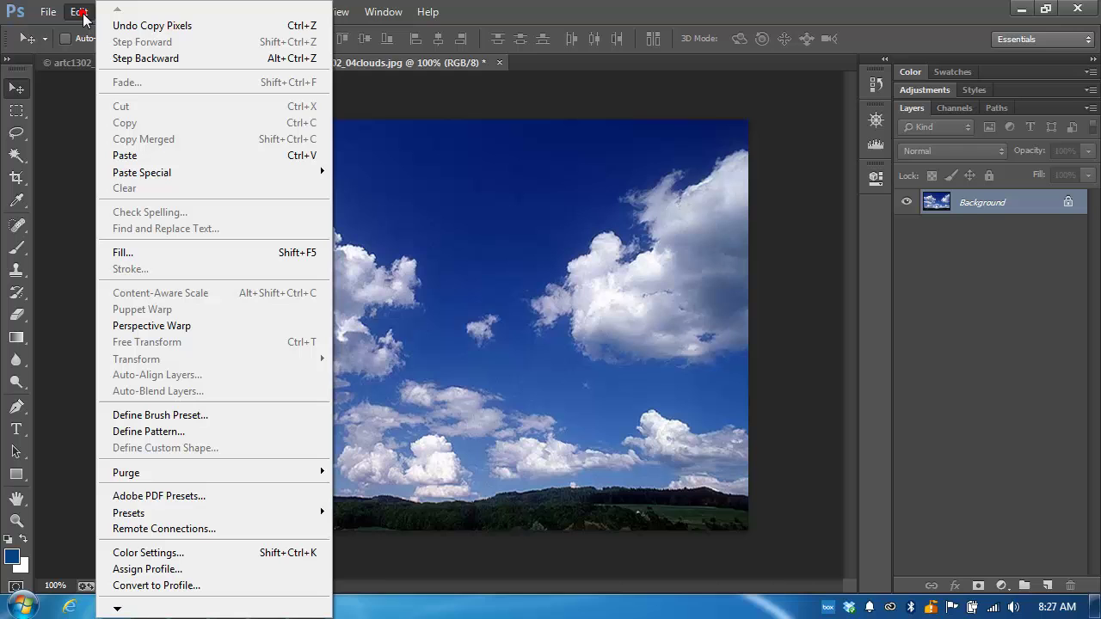
{"action": "left_click", "coordinate": [171, 155]}
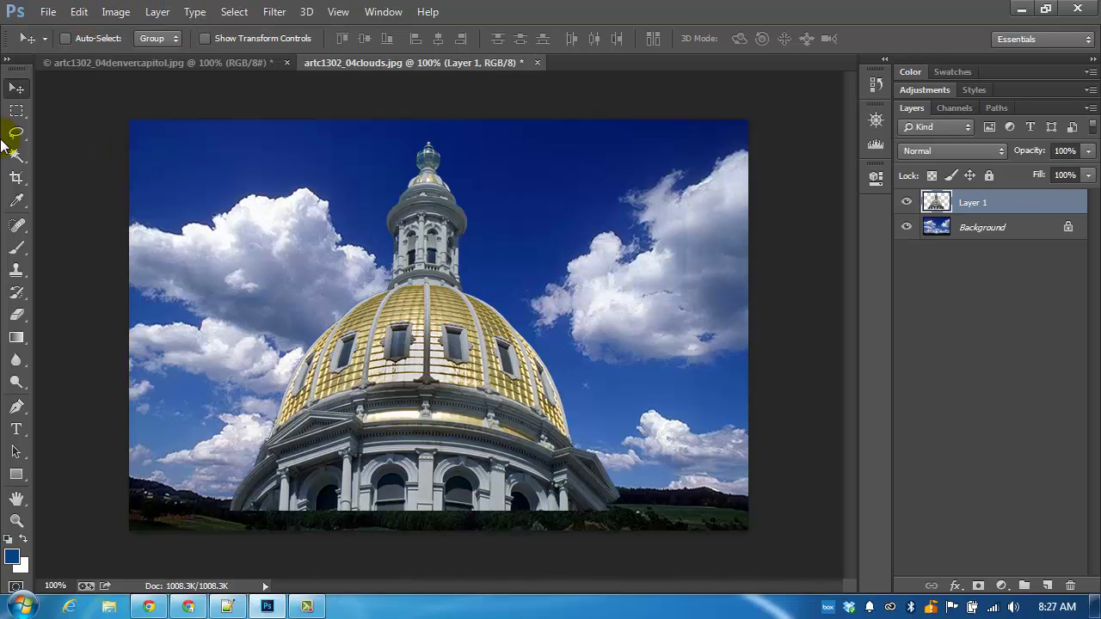
{"action": "left_click_drag", "start_coordinate": [460, 339], "coordinate": [499, 368]}
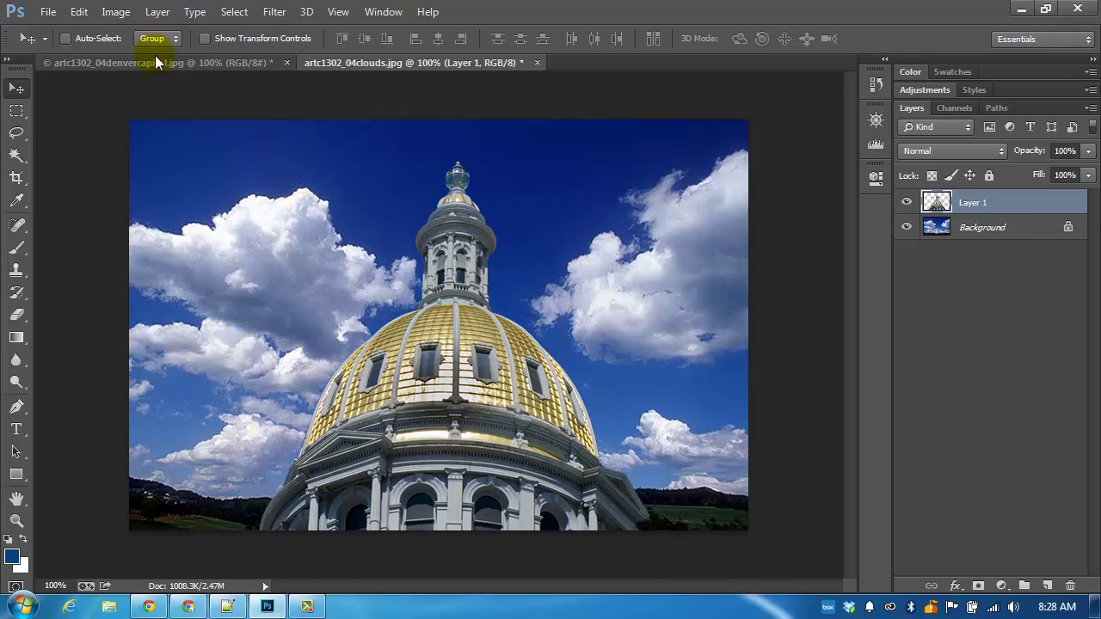
Crop the clouds composite on its left, top and right sides to frame the capitol more tightly.
{"action": "key", "text": "c"}
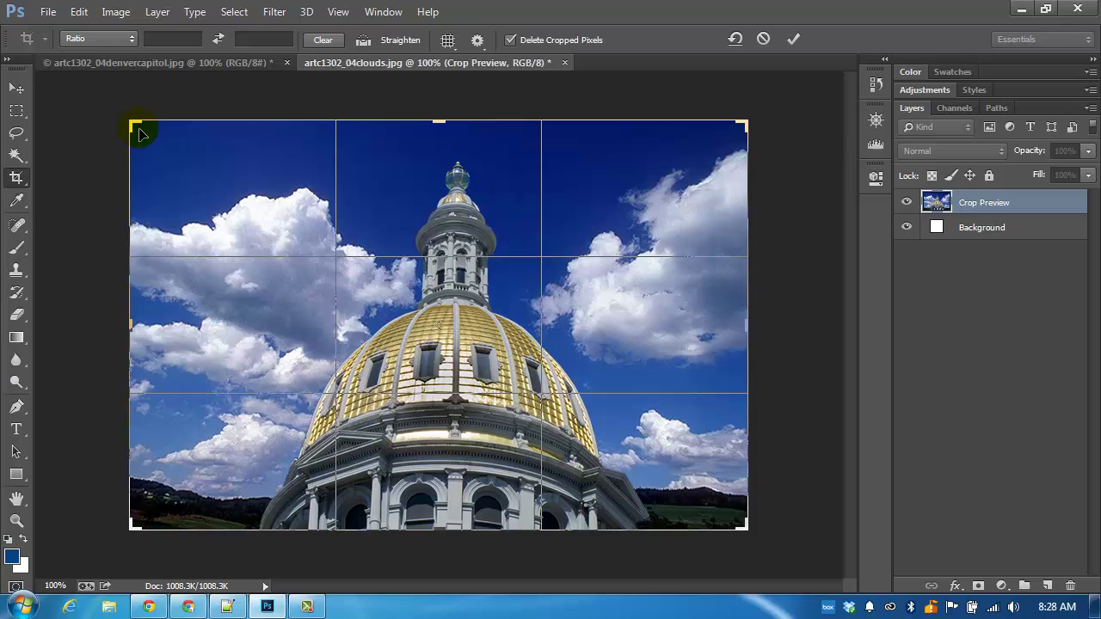
{"action": "left_click_drag", "start_coordinate": [137, 129], "coordinate": [191, 146]}
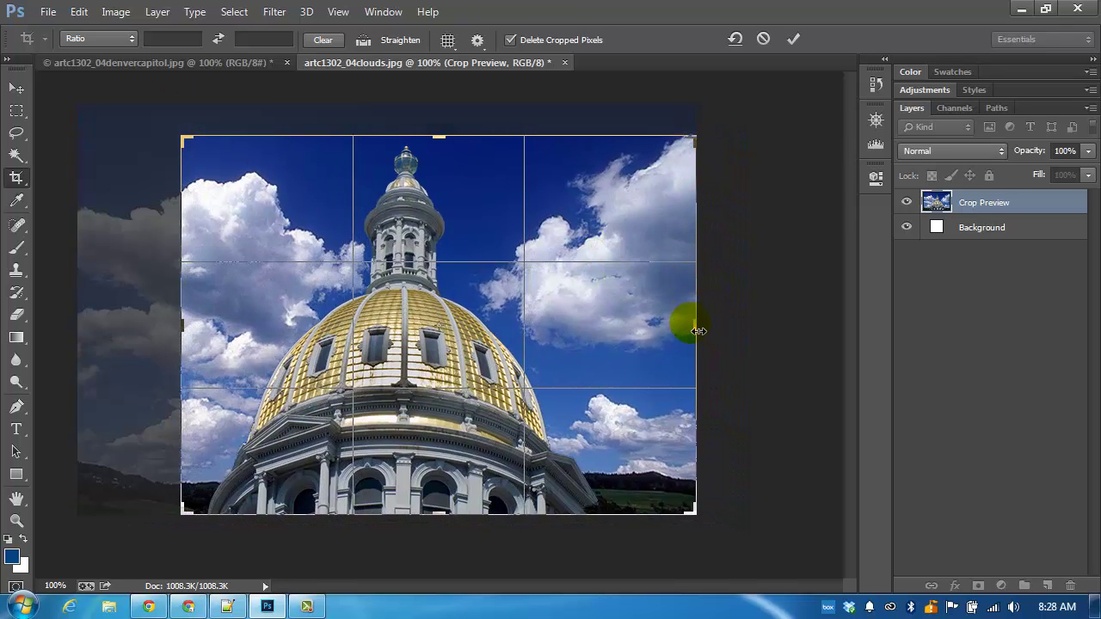
{"action": "left_click_drag", "start_coordinate": [691, 323], "coordinate": [669, 318]}
{"action": "double_click", "coordinate": [444, 212]}
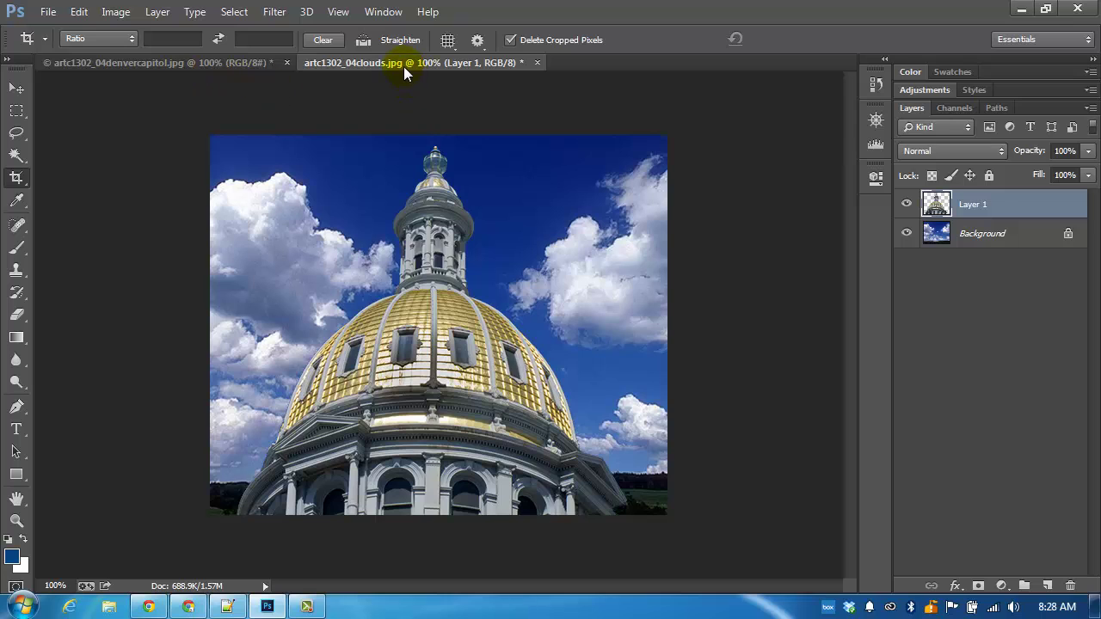
Close the clouds composite and the Denver capitol image without saving the changes.
{"action": "left_click", "coordinate": [536, 63]}
{"action": "left_click", "coordinate": [554, 243]}
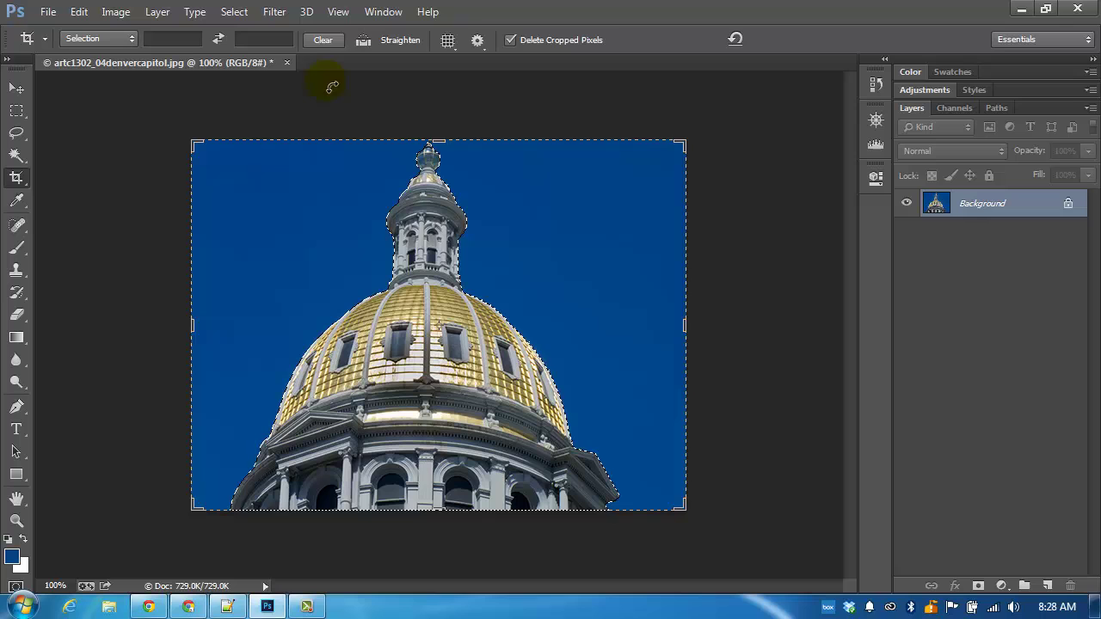
{"action": "left_click", "coordinate": [287, 63]}
{"action": "left_click", "coordinate": [565, 240]}
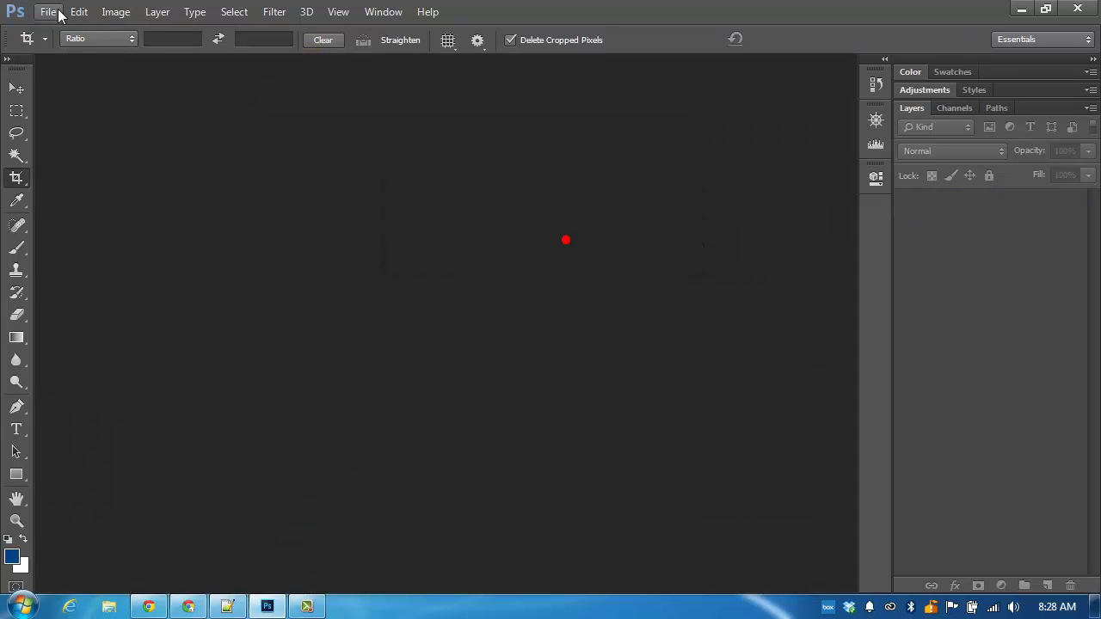
Open the artc1302_04texascapitol.jpg image from the exercise 04 folder.
{"action": "left_click", "coordinate": [53, 12]}
{"action": "left_click", "coordinate": [81, 45]}
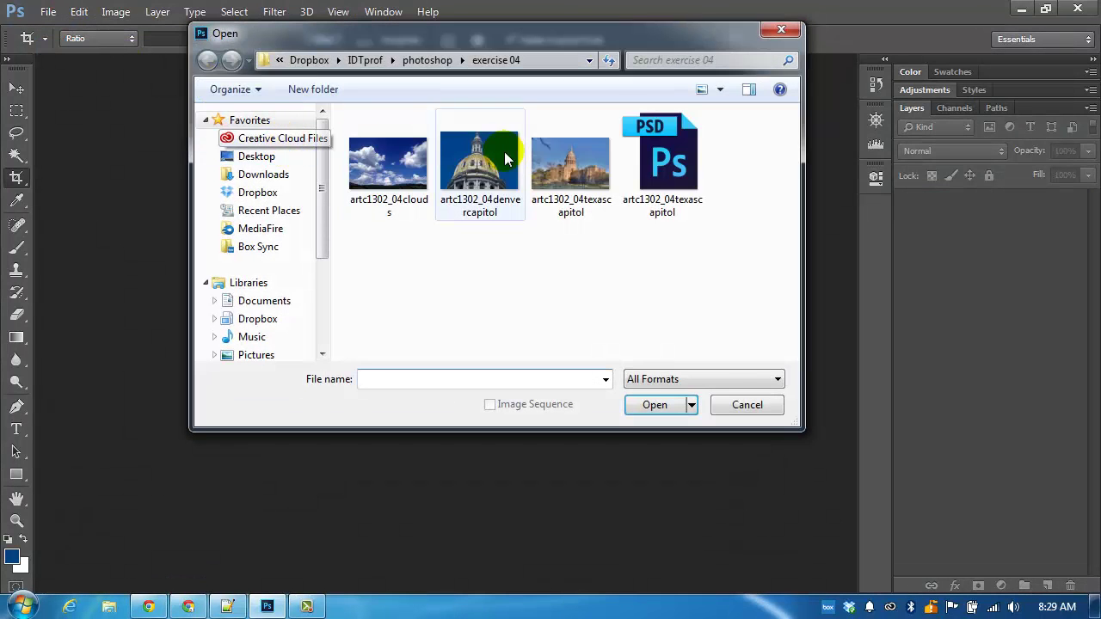
{"action": "double_click", "coordinate": [574, 175]}
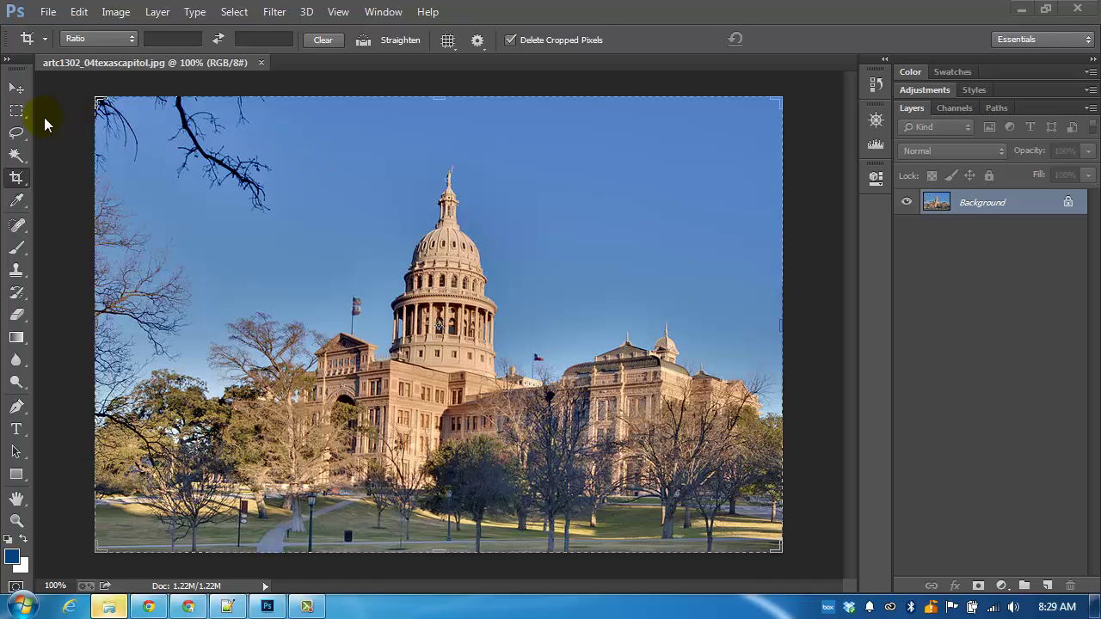
Try selecting the sky around the Texas capitol with the Magic Wand at tolerance 20, adding areas near the roofs and branches, and deselect it.
{"action": "left_click", "coordinate": [17, 156]}
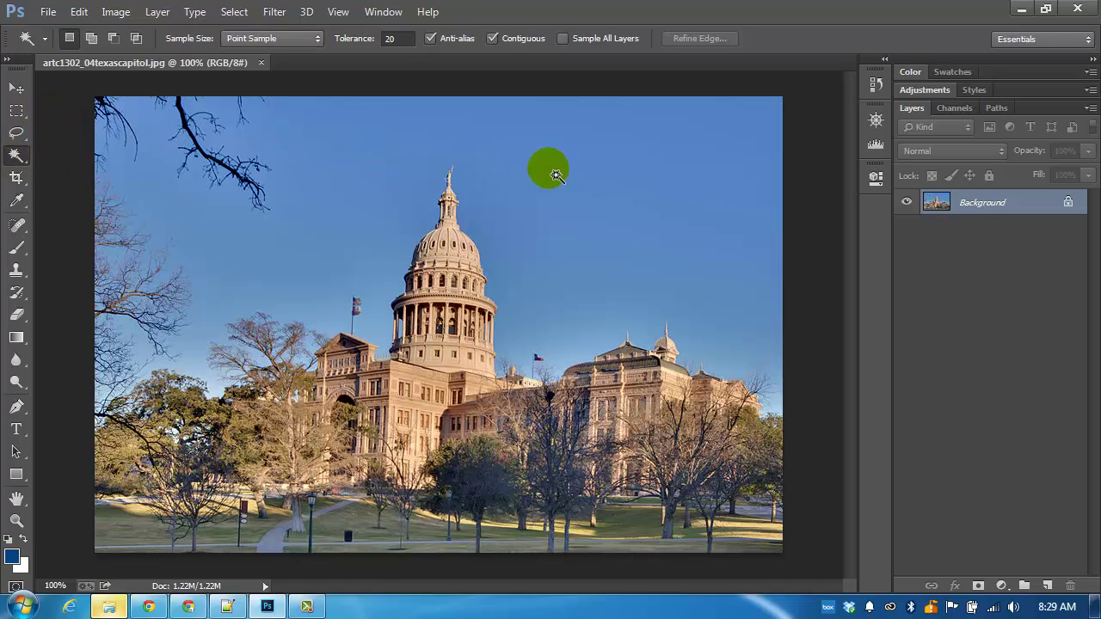
{"action": "left_click", "coordinate": [223, 212]}
{"action": "left_click", "coordinate": [585, 349], "text": "shift"}
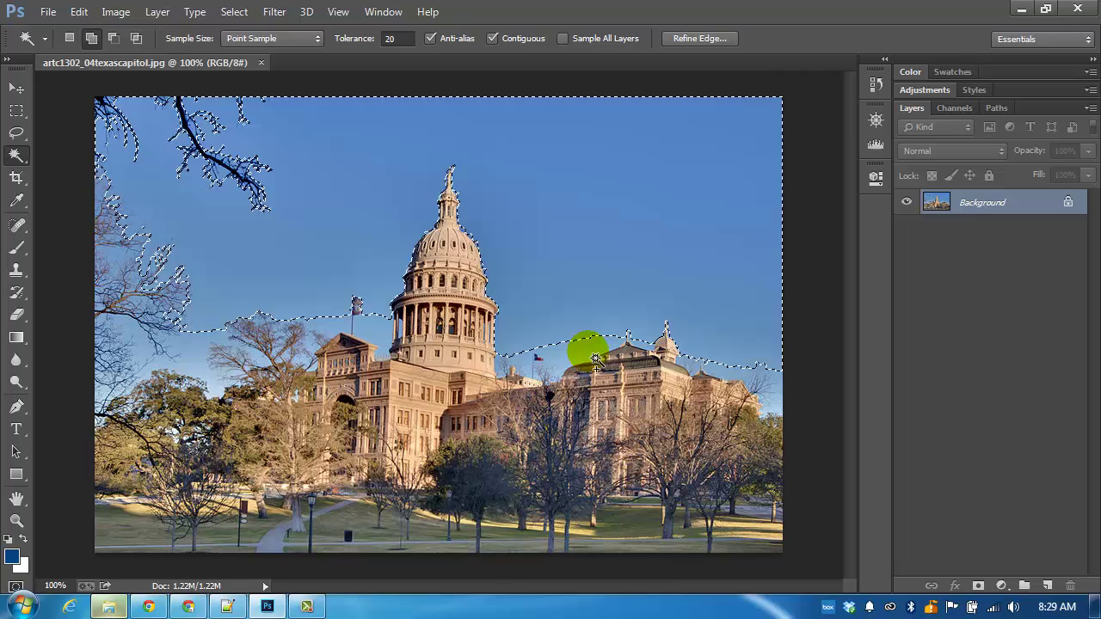
{"action": "left_click", "coordinate": [179, 320], "text": "shift"}
{"action": "left_click", "coordinate": [185, 342], "text": "shift"}
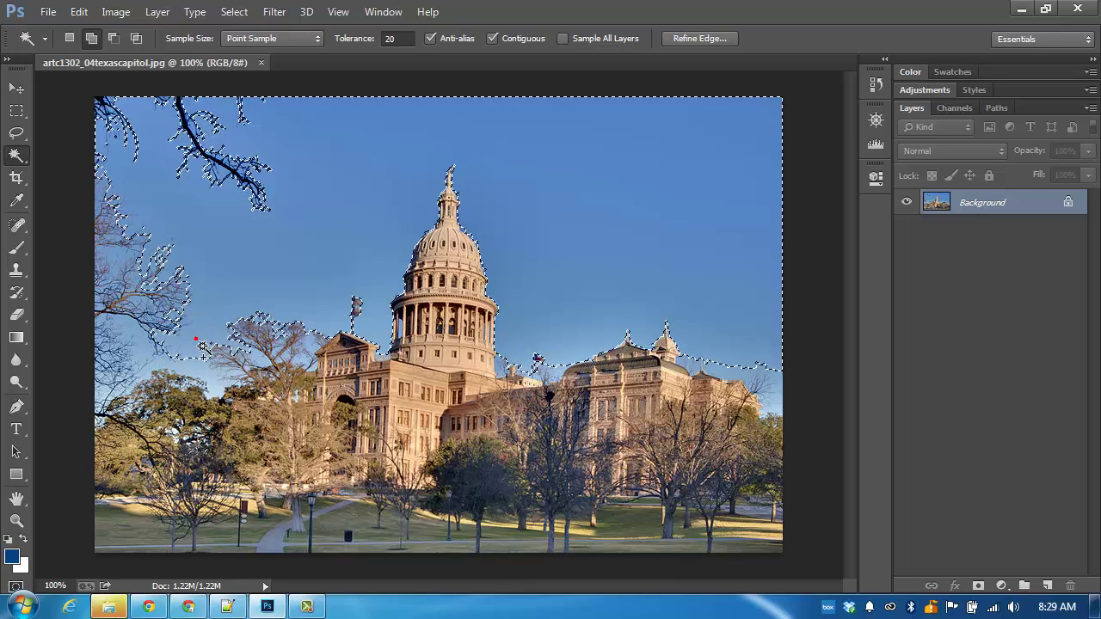
{"action": "left_click", "coordinate": [120, 263], "text": "shift"}
{"action": "left_click", "coordinate": [150, 354], "text": "shift"}
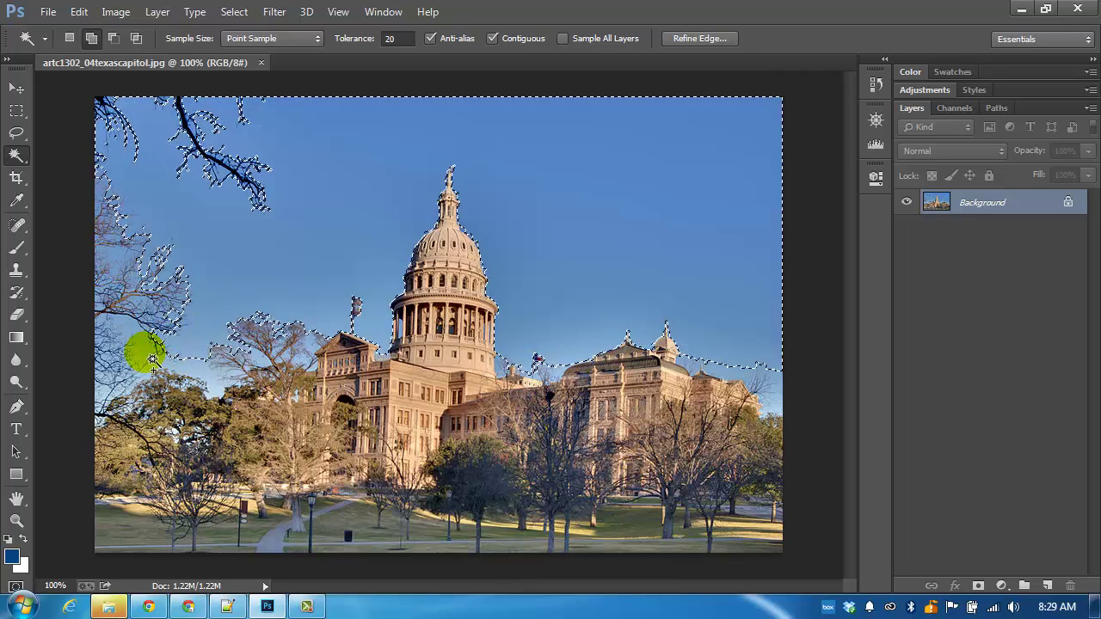
{"action": "left_click", "coordinate": [242, 359], "text": "shift"}
{"action": "left_click", "coordinate": [202, 320]}
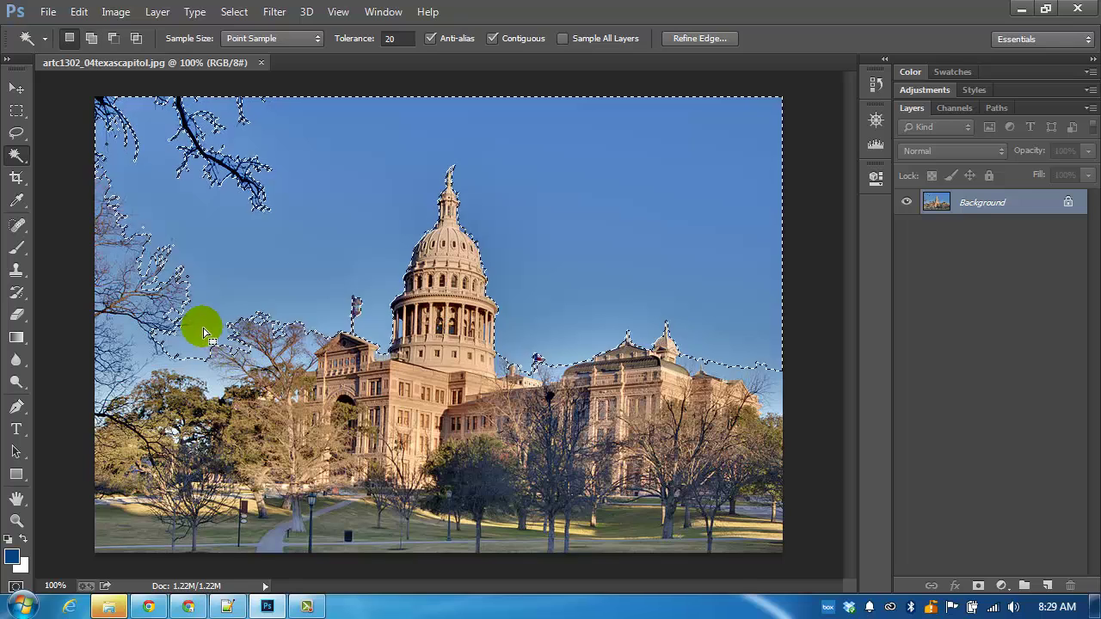
{"action": "key", "text": "ctrl+d"}
Try the Magic Wand again from the open sky right of the dome and add the paler sky above the roofs.
{"action": "left_click", "coordinate": [16, 155]}
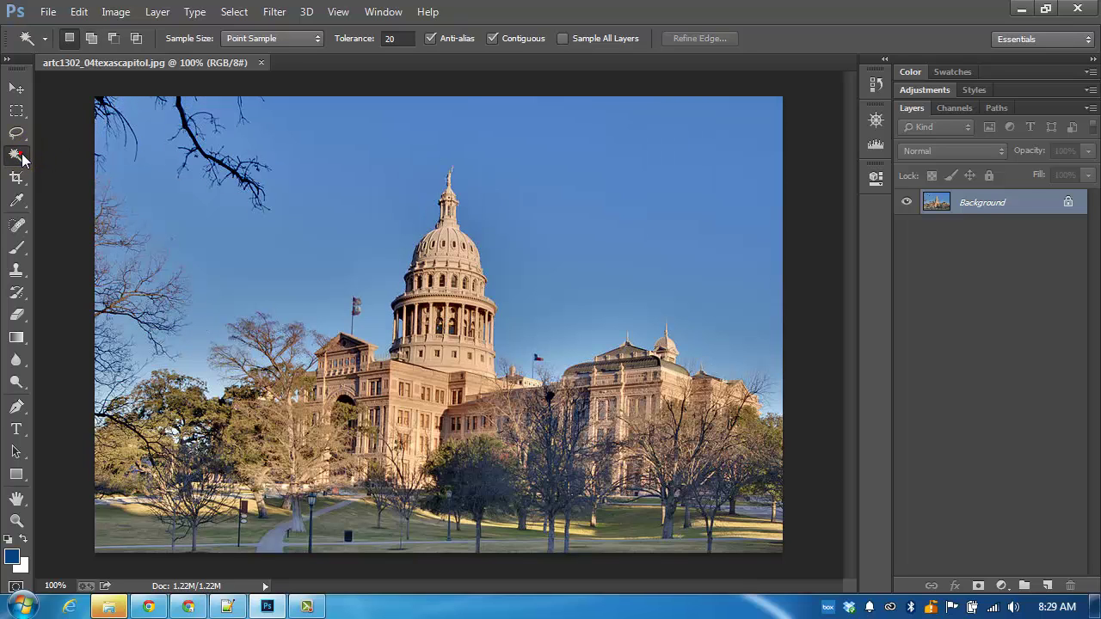
{"action": "left_click", "coordinate": [169, 193]}
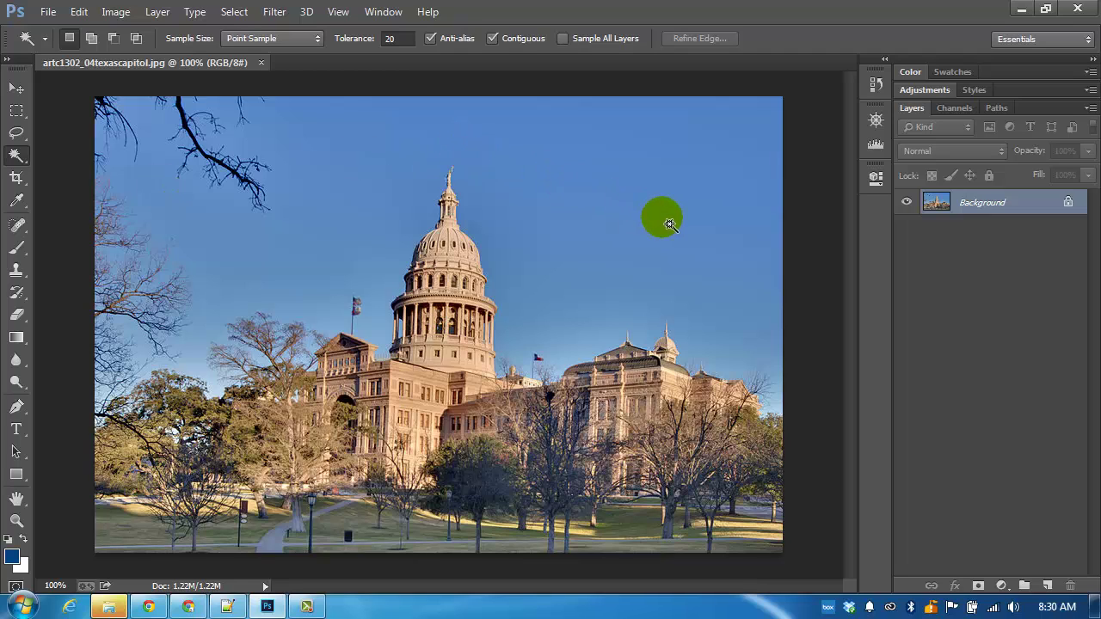
{"action": "left_click", "coordinate": [579, 216]}
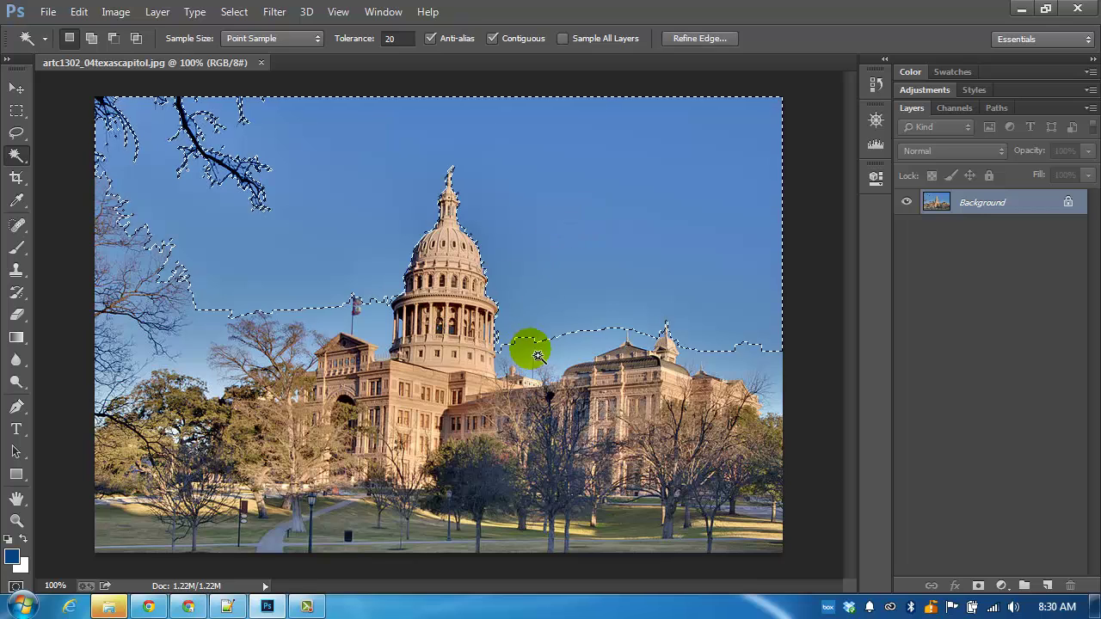
{"action": "left_click", "coordinate": [322, 326], "text": "shift"}
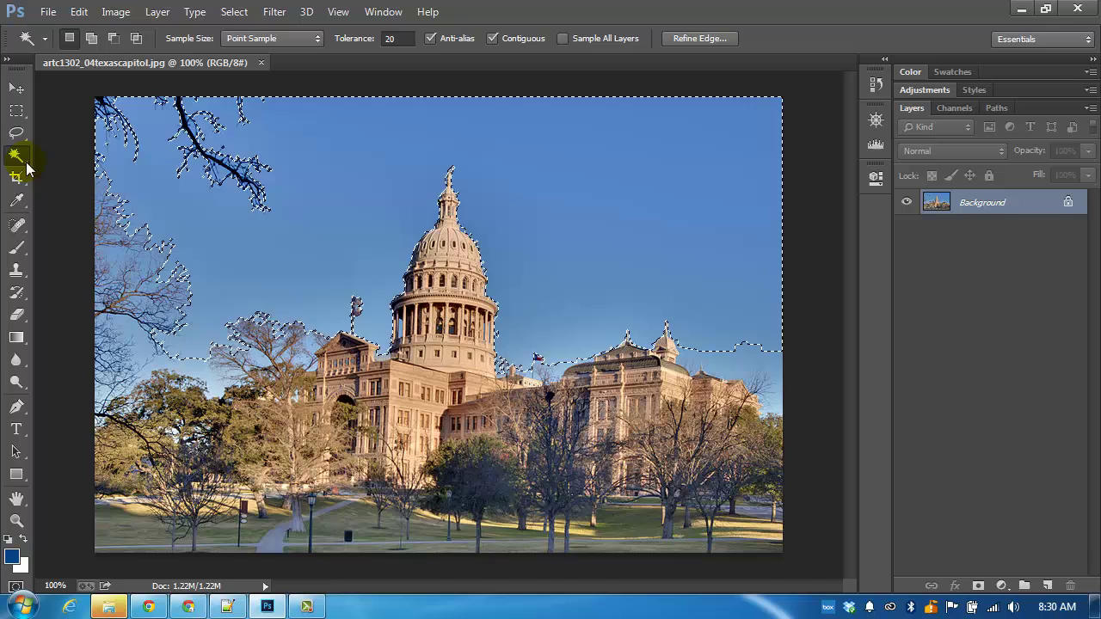
Replace the selection with a Quick Selection of the sky on both sides of the dome and around the trees, and deselect it.
{"action": "left_click_drag", "start_coordinate": [19, 156], "coordinate": [68, 153]}
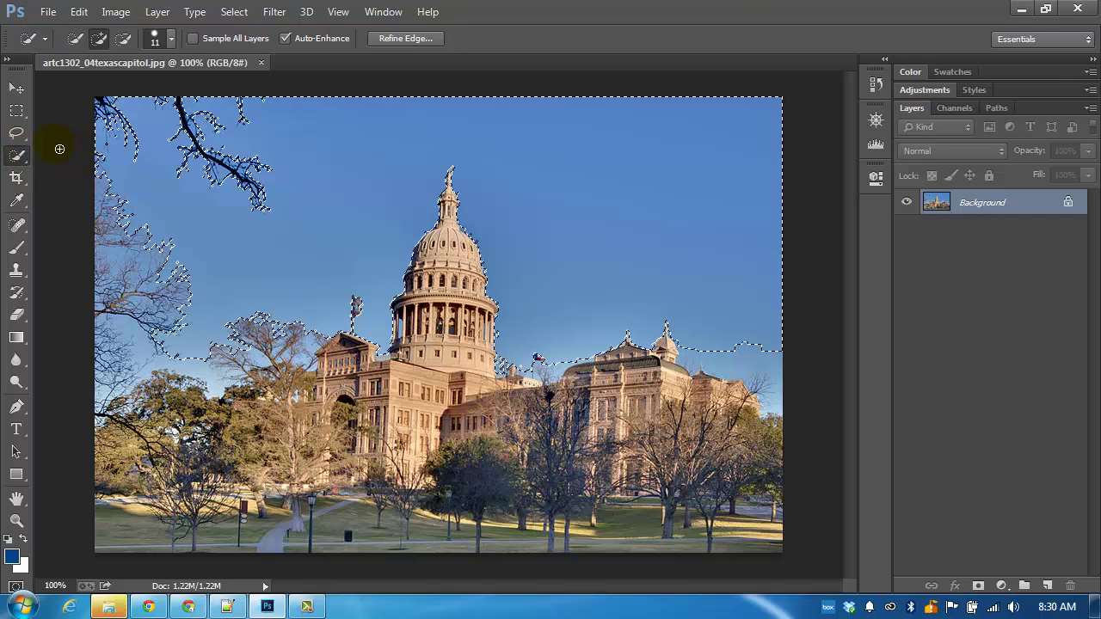
{"action": "key", "text": "ctrl+d"}
{"action": "left_click_drag", "start_coordinate": [574, 195], "coordinate": [649, 254]}
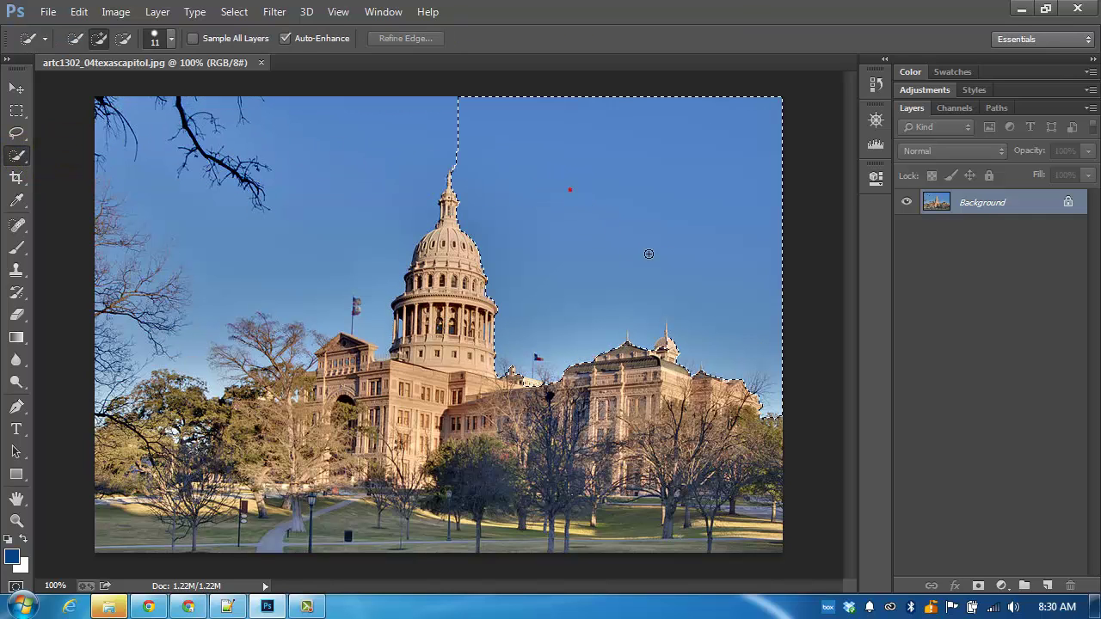
{"action": "left_click", "coordinate": [385, 155]}
{"action": "left_click", "coordinate": [268, 288]}
{"action": "left_click", "coordinate": [181, 328]}
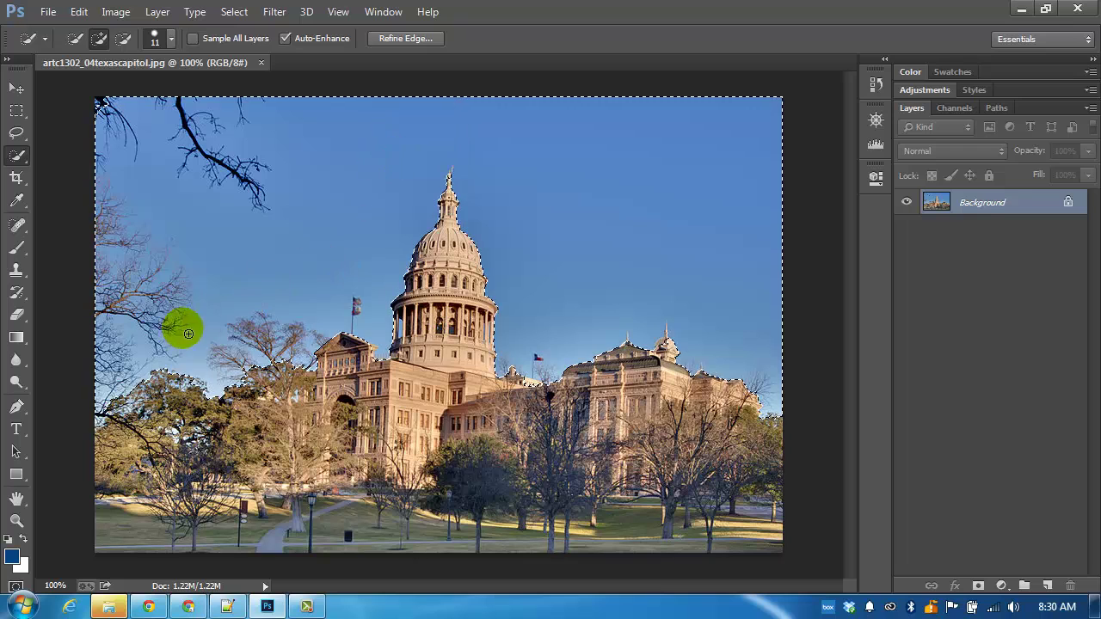
{"action": "left_click", "coordinate": [224, 365]}
{"action": "left_click", "coordinate": [190, 392]}
{"action": "left_click", "coordinate": [467, 189]}
{"action": "left_click", "coordinate": [549, 256]}
{"action": "left_click", "coordinate": [569, 388]}
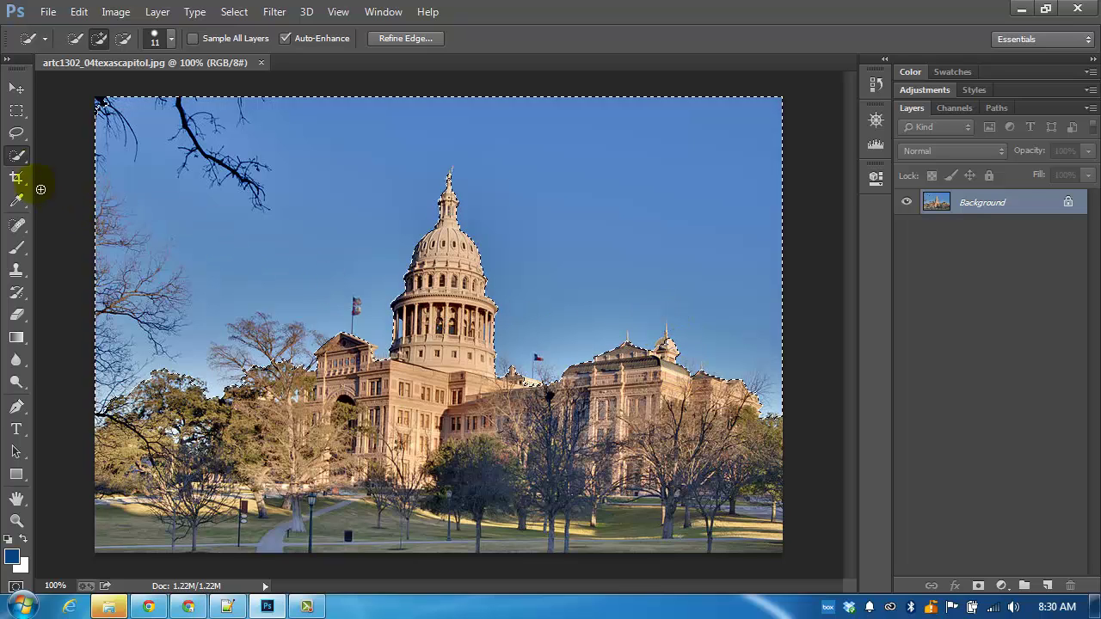
{"action": "left_click", "coordinate": [16, 136]}
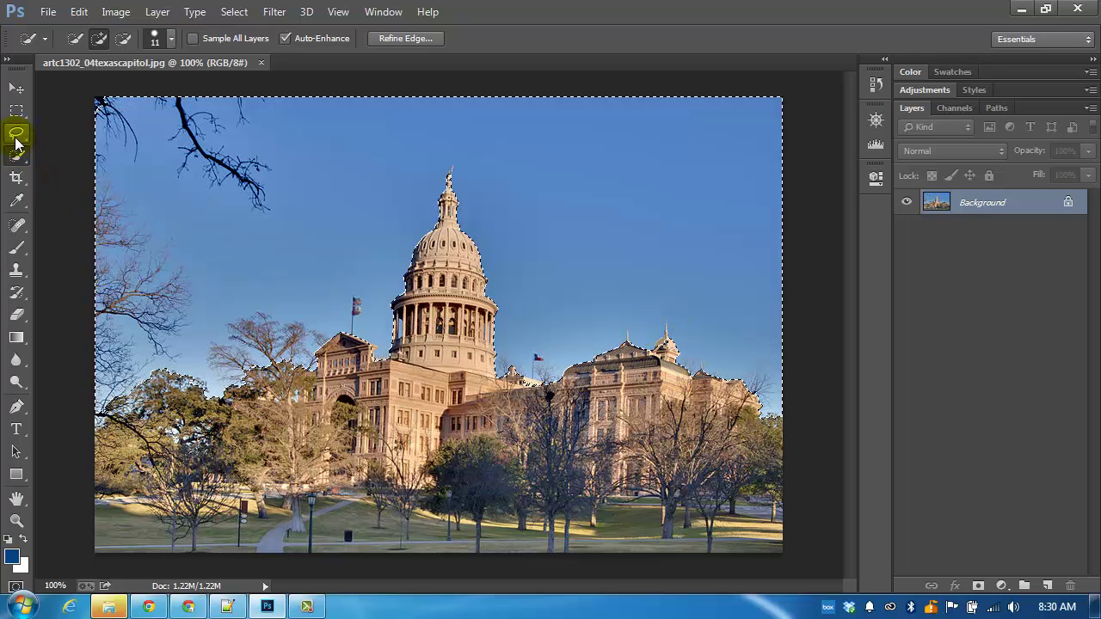
{"action": "left_click", "coordinate": [320, 77]}
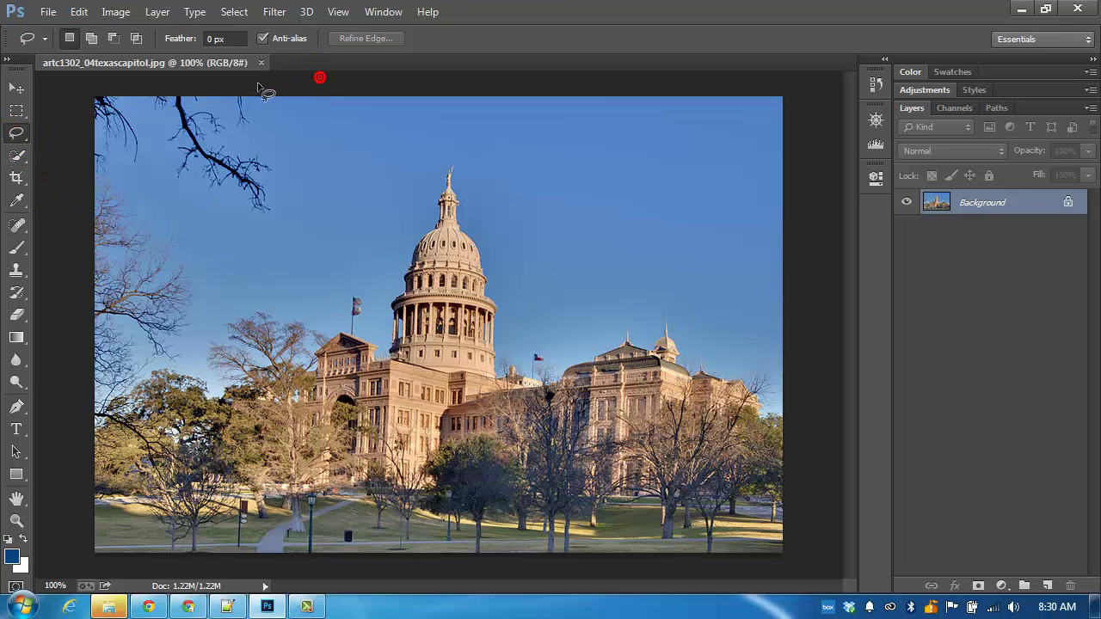
Start a Color Range selection on the Texas capitol image and sample the deep blue sky in its upper-right area.
{"action": "left_click", "coordinate": [241, 13]}
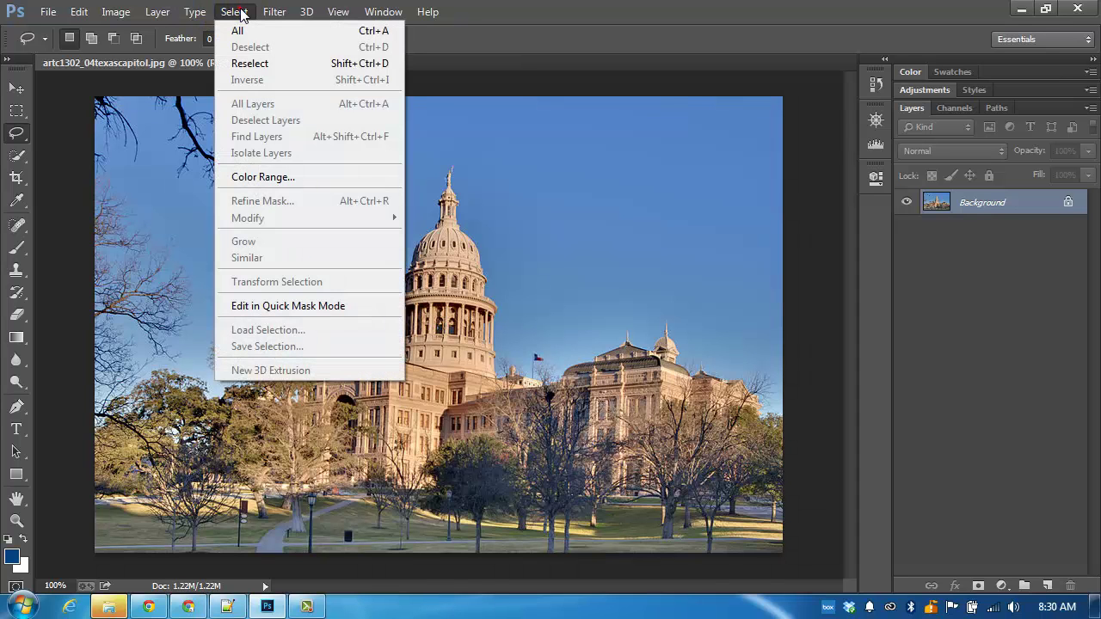
{"action": "left_click", "coordinate": [284, 178]}
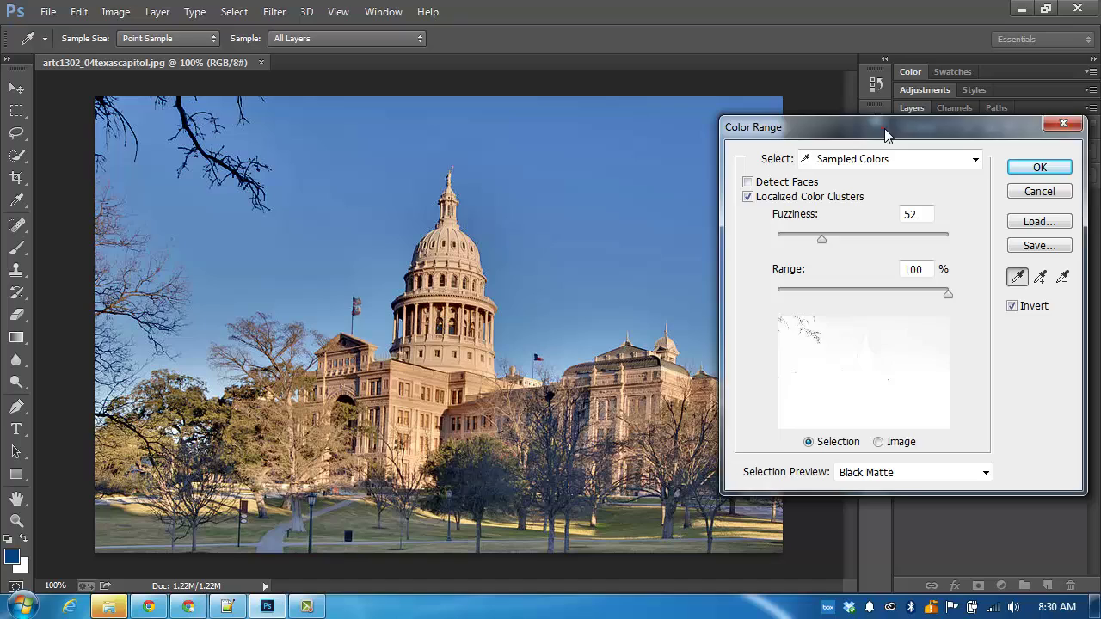
{"action": "left_click_drag", "start_coordinate": [884, 128], "coordinate": [932, 131]}
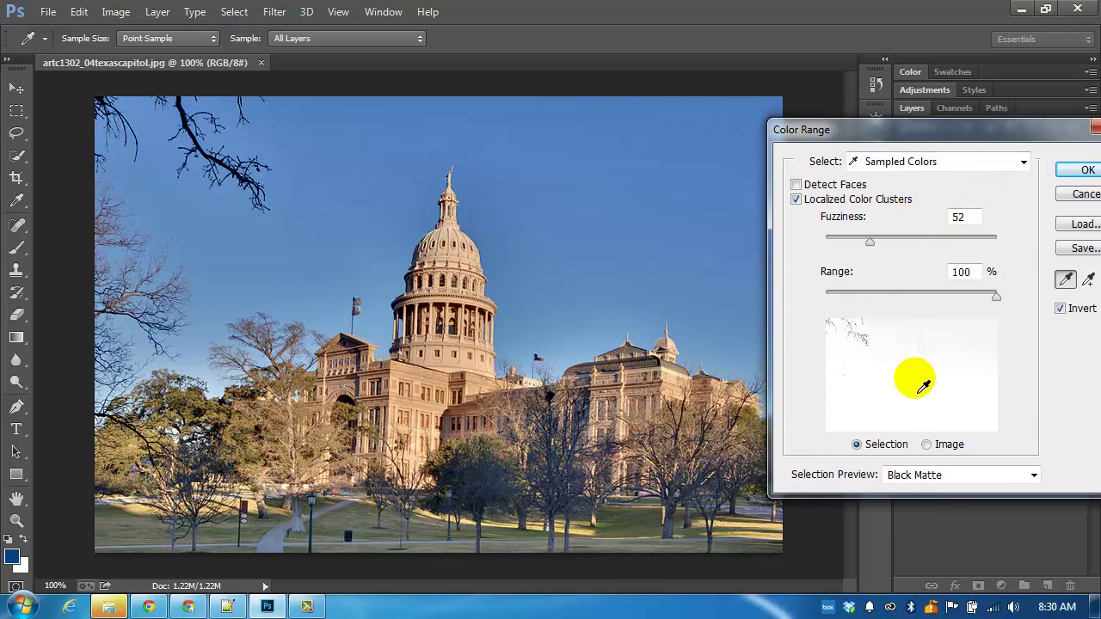
{"action": "left_click", "coordinate": [695, 150]}
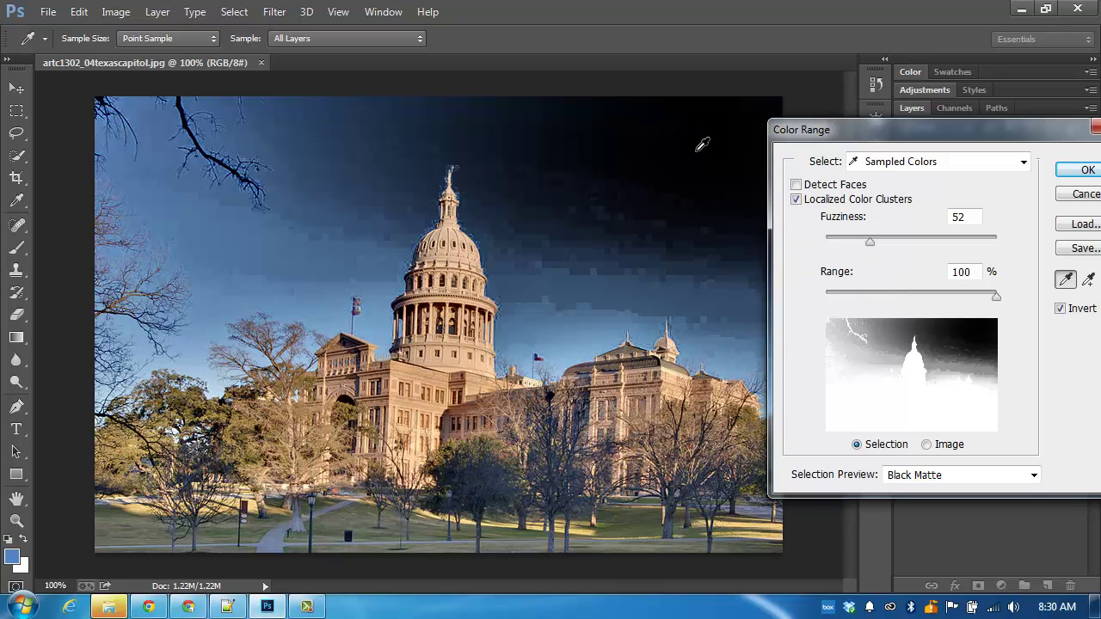
Add sky samples from both sides of the dome and from the paler sky near the horizon to the Color Range.
{"action": "left_click", "coordinate": [246, 244], "text": "shift"}
{"action": "left_click", "coordinate": [184, 369]}
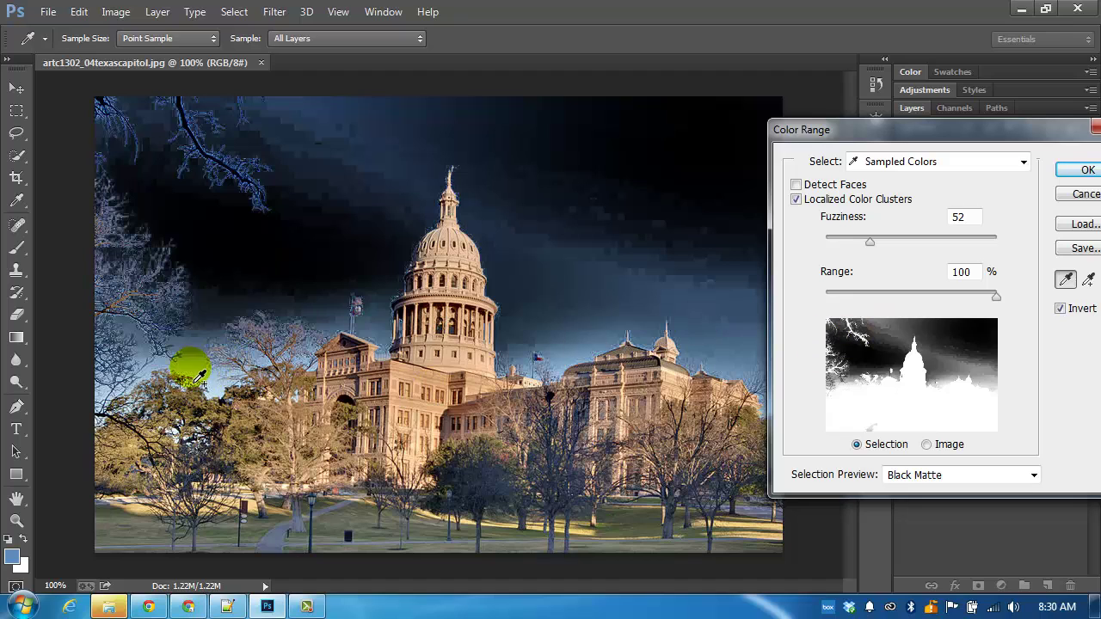
{"action": "left_click", "coordinate": [768, 341]}
{"action": "left_click", "coordinate": [614, 283]}
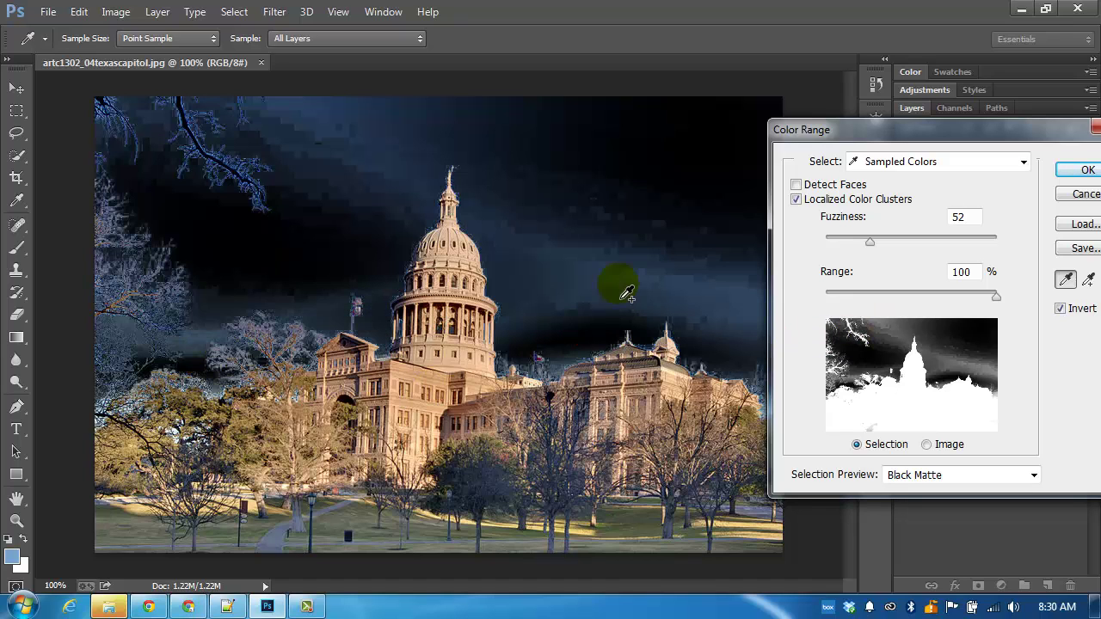
{"action": "left_click", "coordinate": [447, 209]}
{"action": "left_click", "coordinate": [396, 191], "text": "shift"}
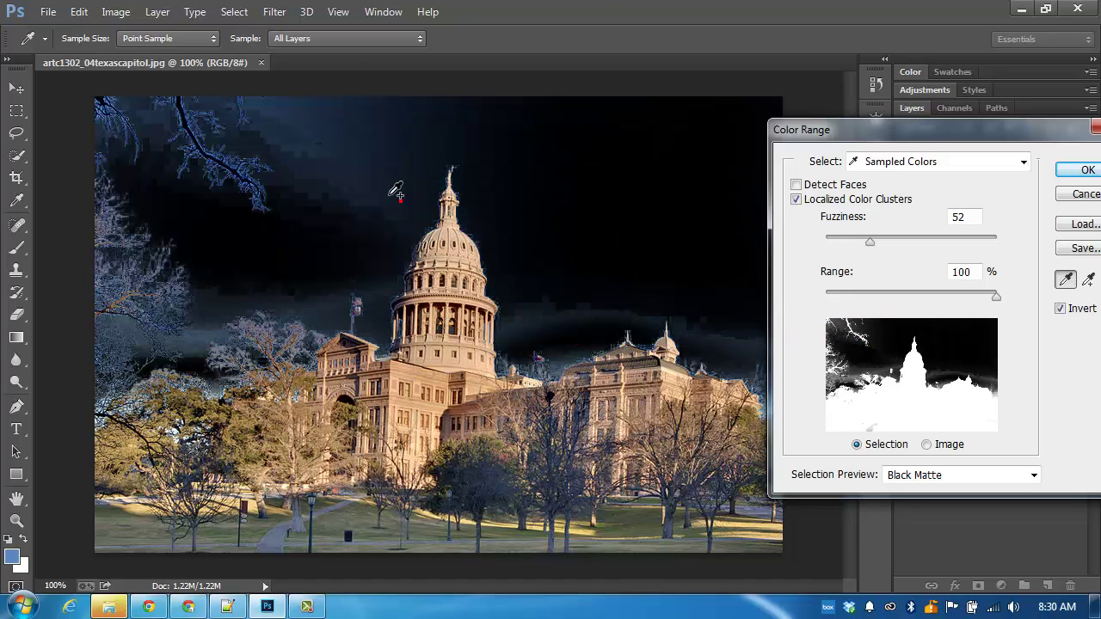
Add the remaining sky tones around the overhanging branches in the image's upper-left area to the Color Range.
{"action": "left_click", "coordinate": [312, 120], "text": "shift"}
{"action": "left_click", "coordinate": [201, 241], "text": "shift"}
{"action": "left_click", "coordinate": [138, 166]}
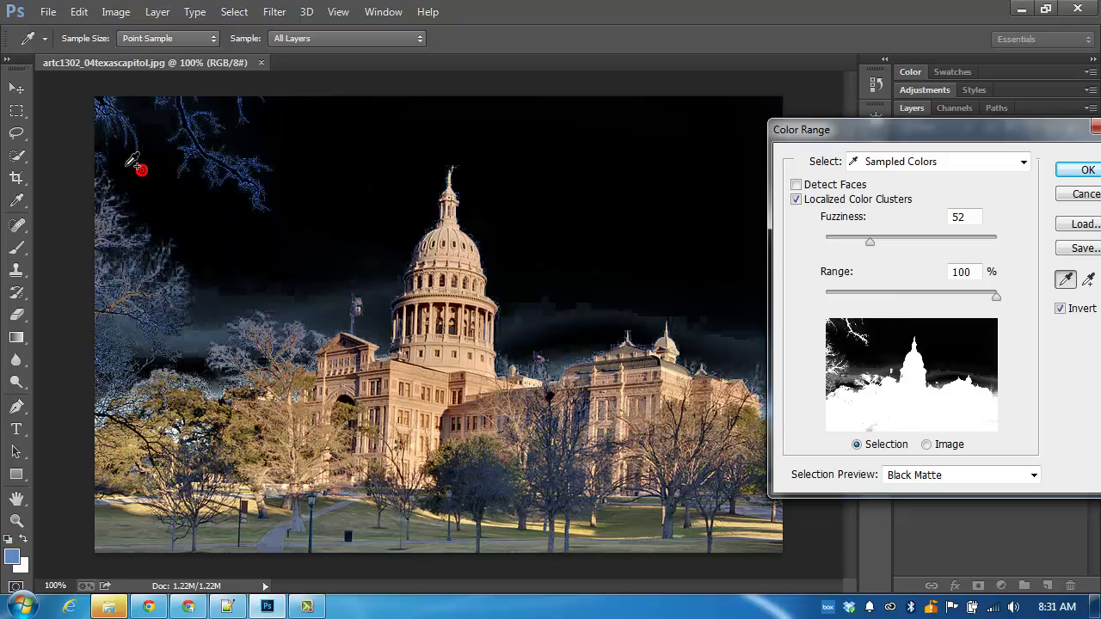
{"action": "left_click", "coordinate": [221, 108]}
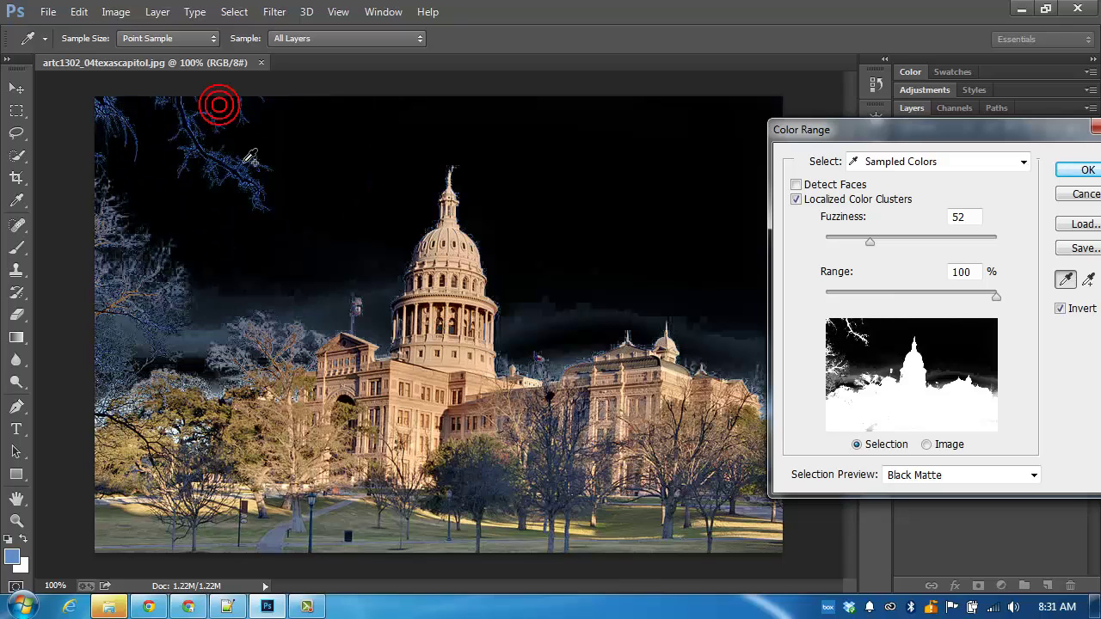
{"action": "left_click", "coordinate": [242, 146]}
Add the paler sky just above the trees and rooflines to the Color Range samples and apply the inverted selection.
{"action": "left_click", "coordinate": [204, 353]}
{"action": "left_click", "coordinate": [479, 361]}
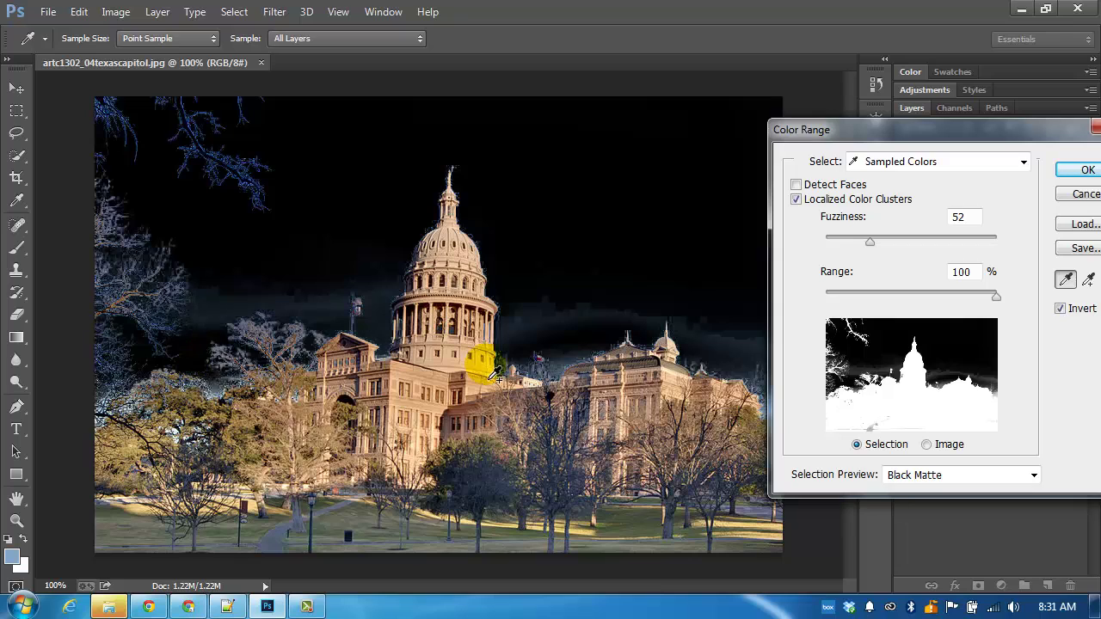
{"action": "left_click", "coordinate": [576, 323]}
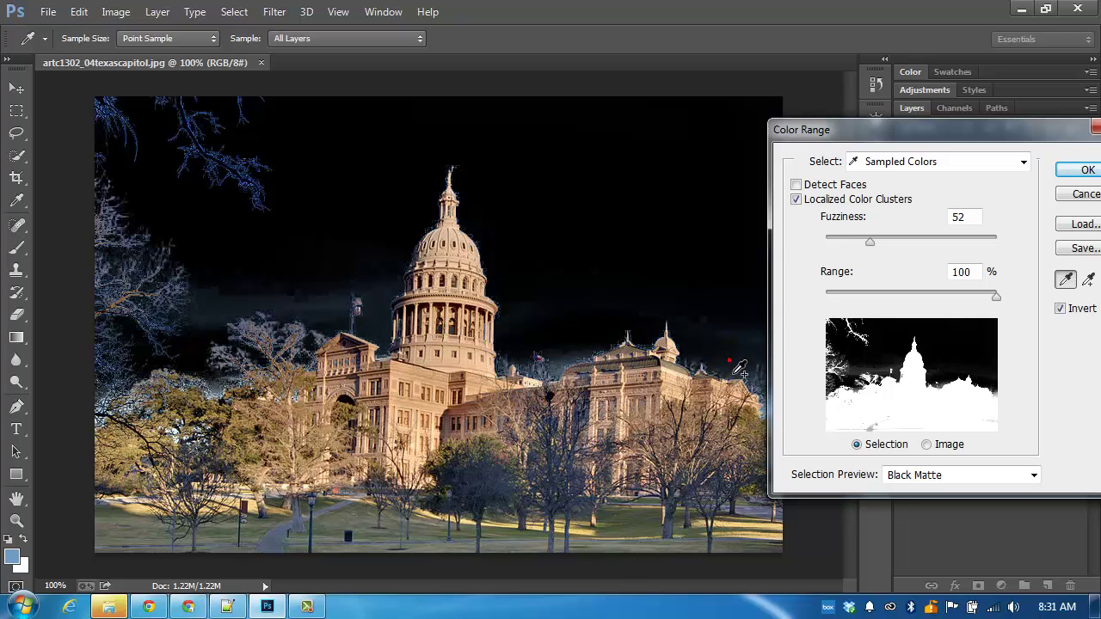
{"action": "left_click_drag", "start_coordinate": [898, 129], "coordinate": [920, 135]}
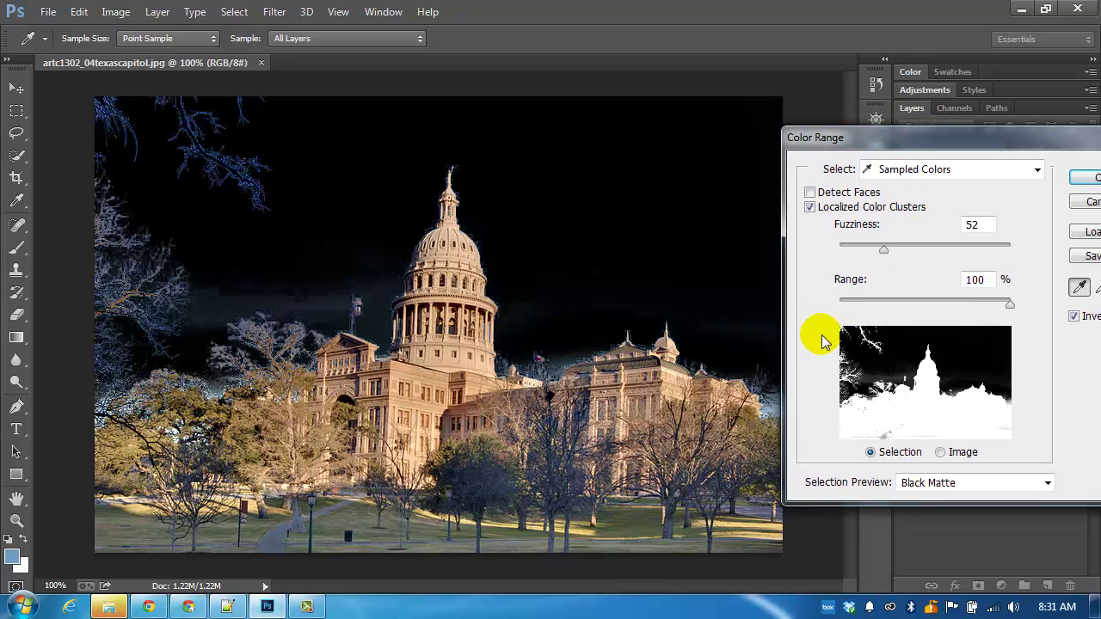
{"action": "left_click", "coordinate": [772, 410]}
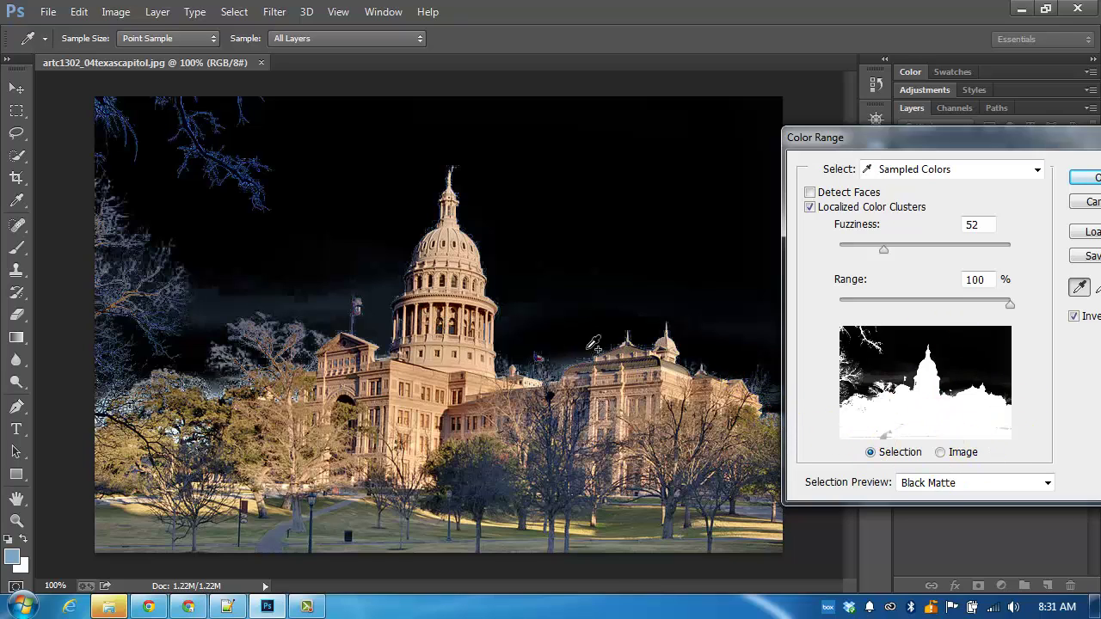
{"action": "left_click", "coordinate": [580, 369], "text": "shift"}
{"action": "left_click", "coordinate": [389, 336]}
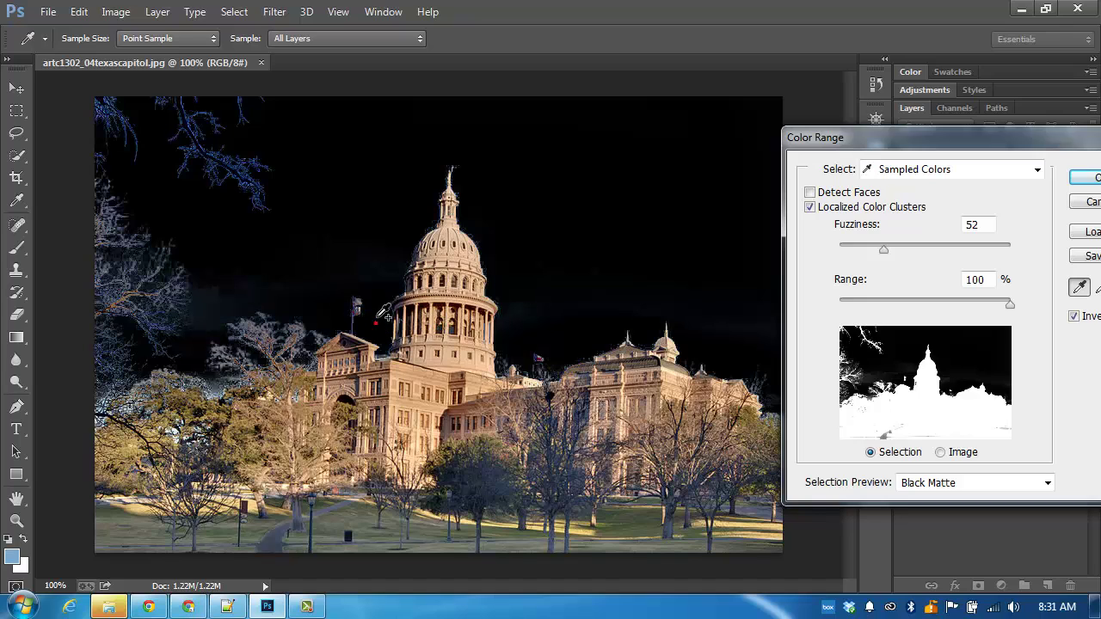
{"action": "left_click", "coordinate": [257, 288]}
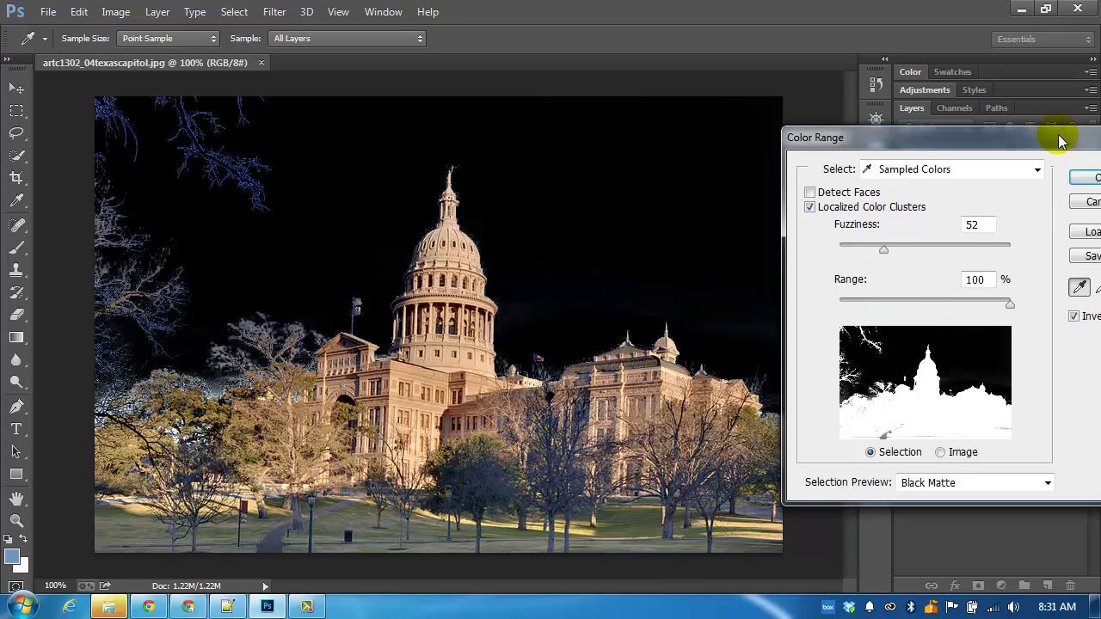
{"action": "left_click_drag", "start_coordinate": [1064, 140], "coordinate": [918, 134]}
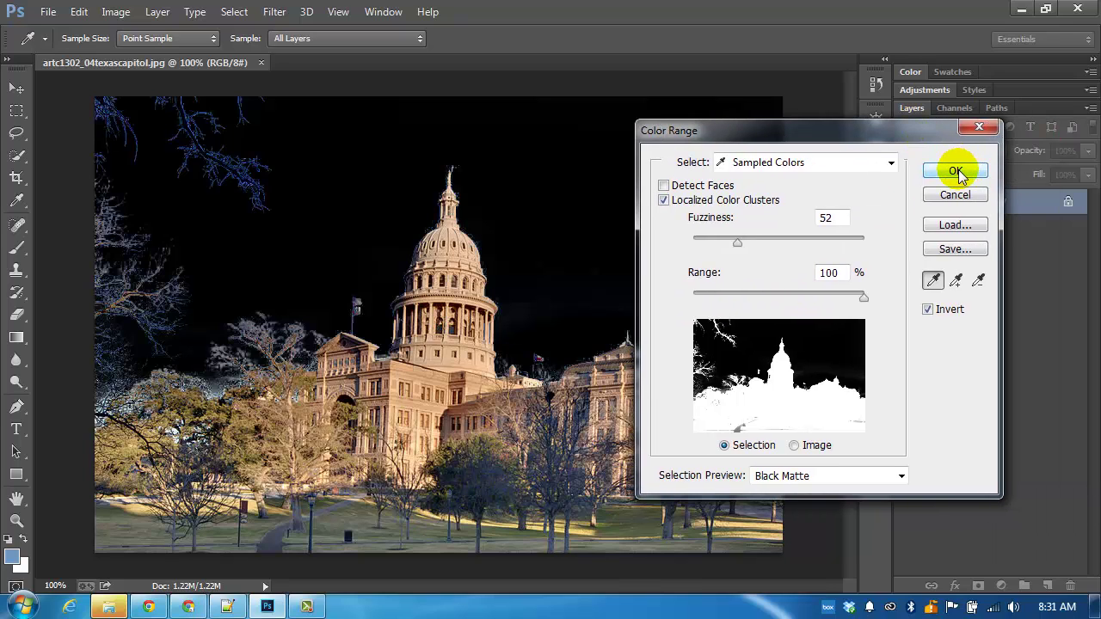
{"action": "left_click", "coordinate": [956, 171]}
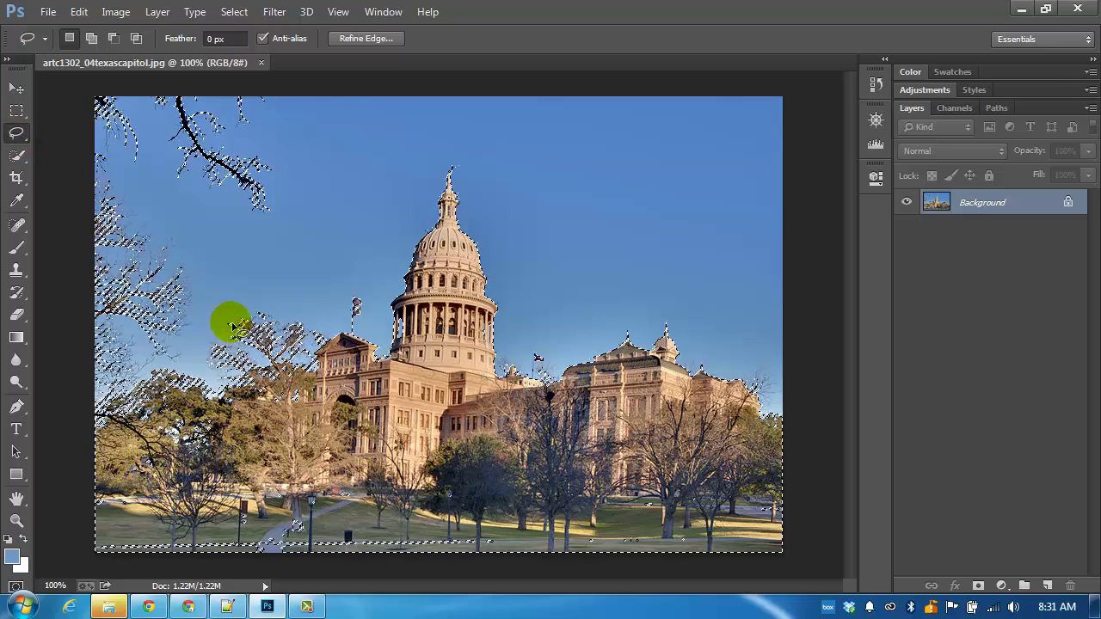
Add the missed patches of path and lawn along the image's lower edge to the selection with the Lasso.
{"action": "key", "text": "shift"}
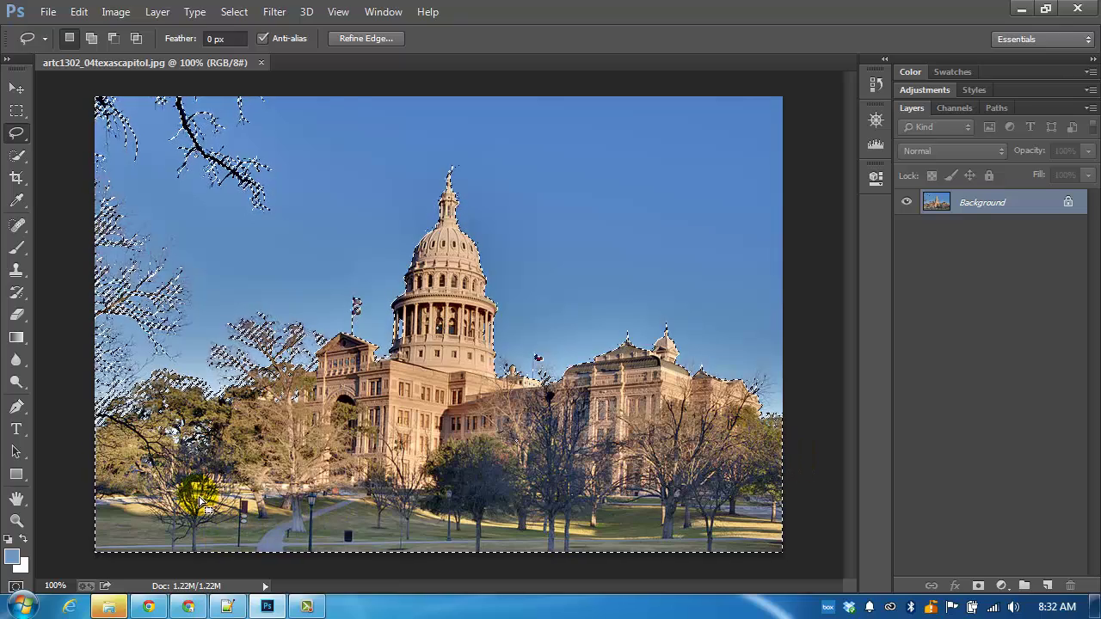
{"action": "key", "text": "shift"}
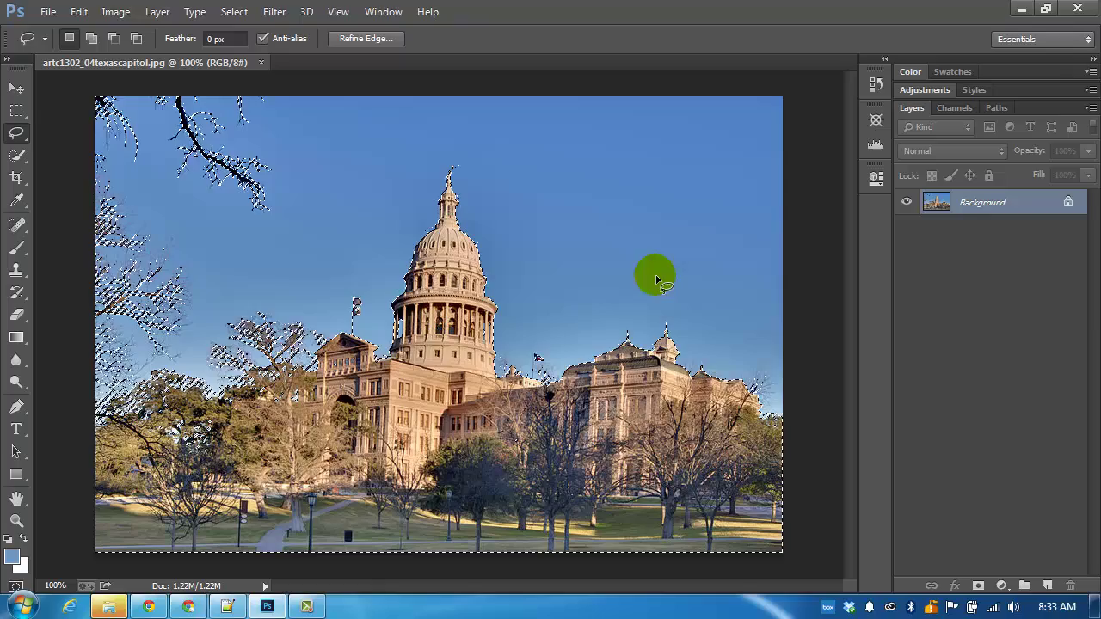
Open artc1302_04clouds.jpg from the exercise 04 folder and paste the copied Texas capitol over the clouds.
{"action": "left_click", "coordinate": [46, 13]}
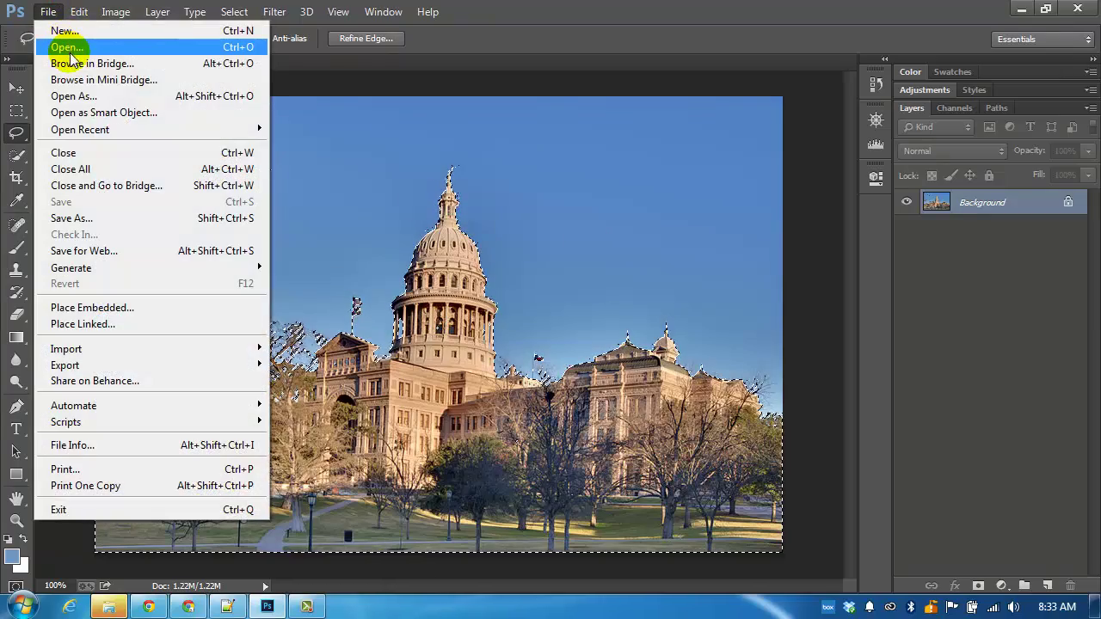
{"action": "left_click", "coordinate": [76, 50]}
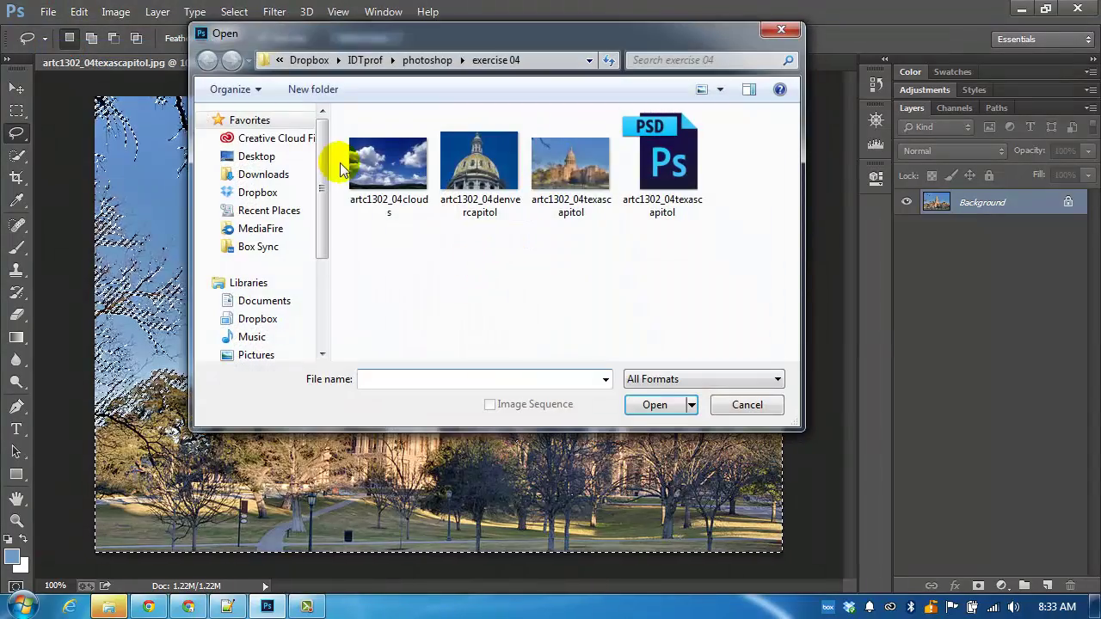
{"action": "left_click", "coordinate": [418, 185]}
{"action": "double_click", "coordinate": [417, 185]}
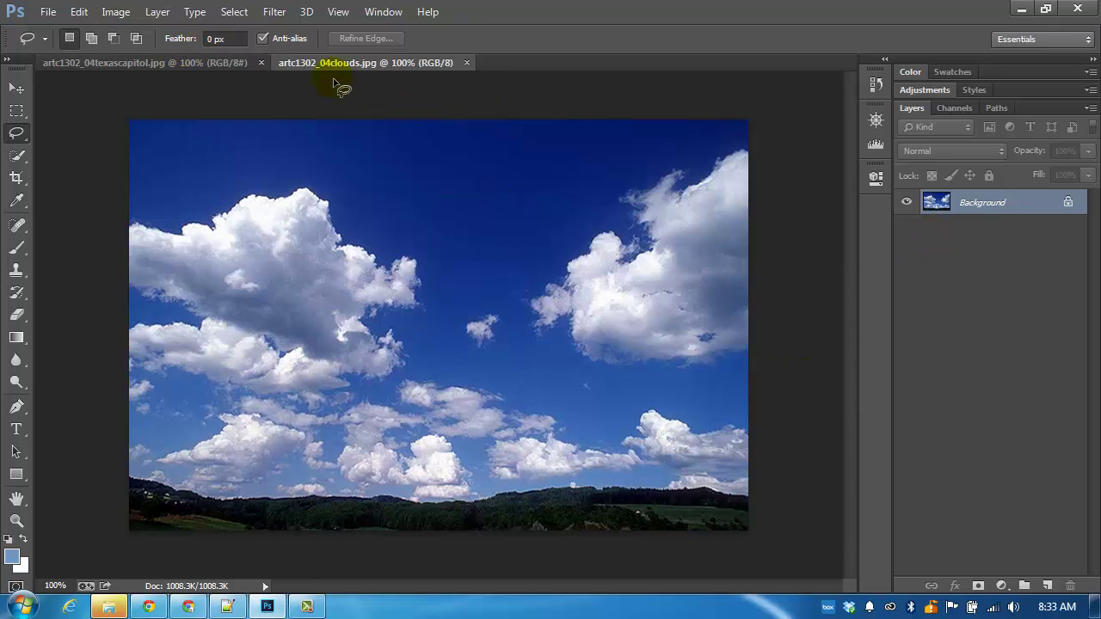
{"action": "key", "text": "ctrl+v"}
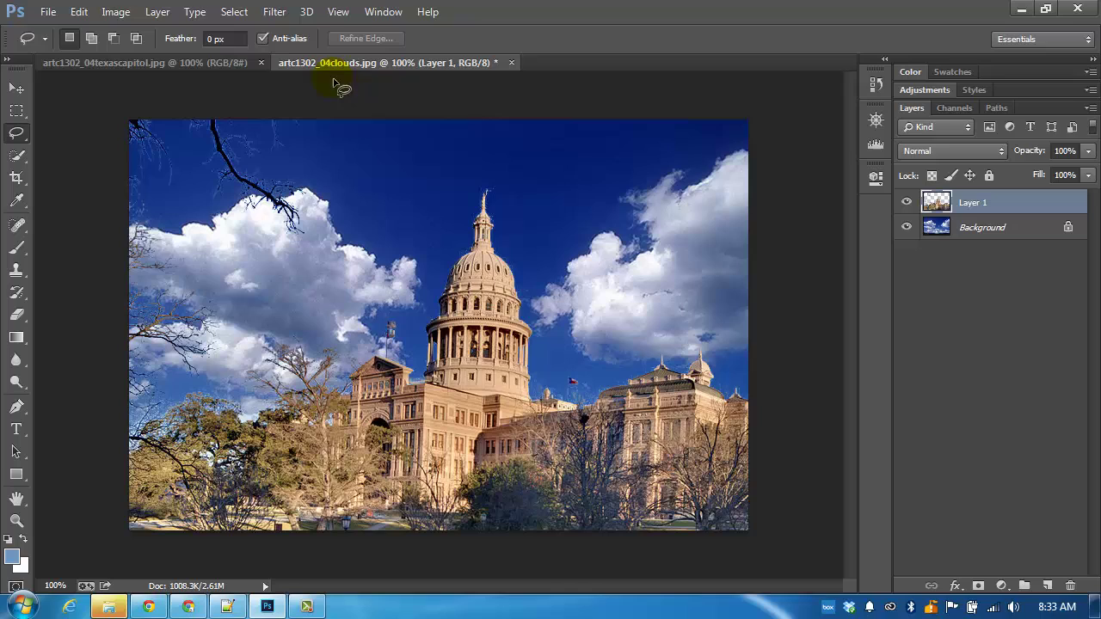